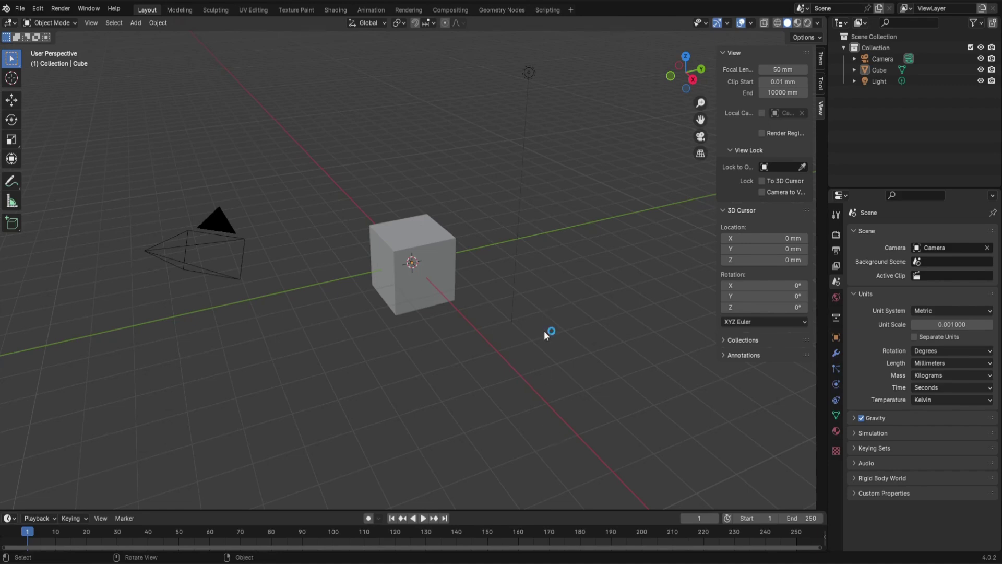
Select and deselect the cube in the viewport several times, leaving it selected.
{"action": "left_click", "coordinate": [444, 243]}
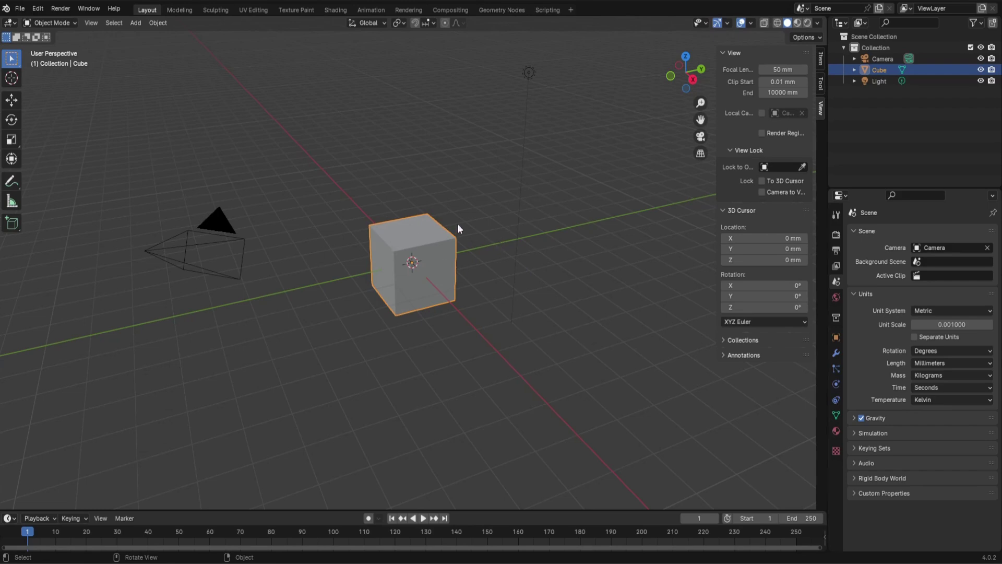
{"action": "right_click", "coordinate": [484, 217]}
{"action": "left_click", "coordinate": [487, 158]}
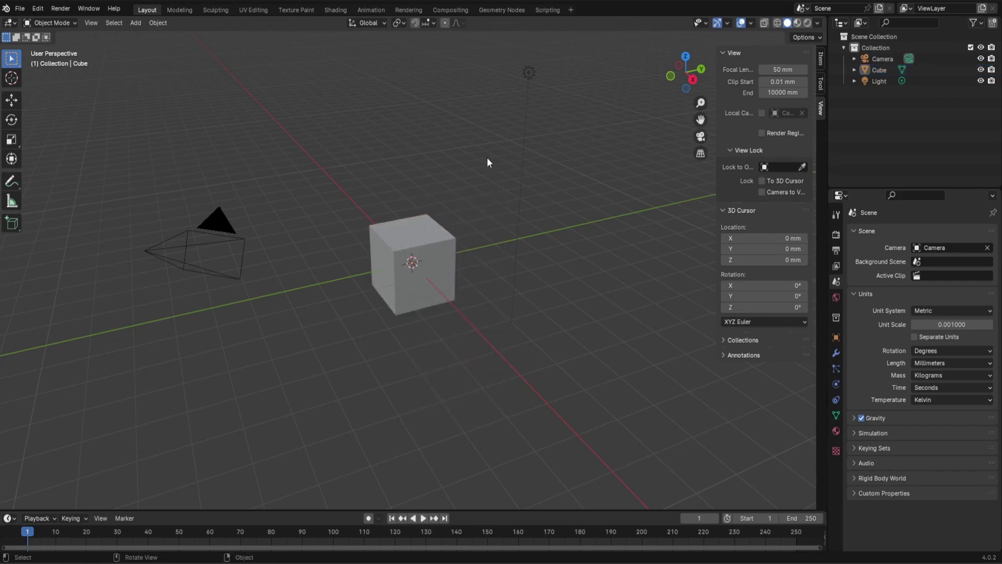
{"action": "left_click", "coordinate": [437, 274]}
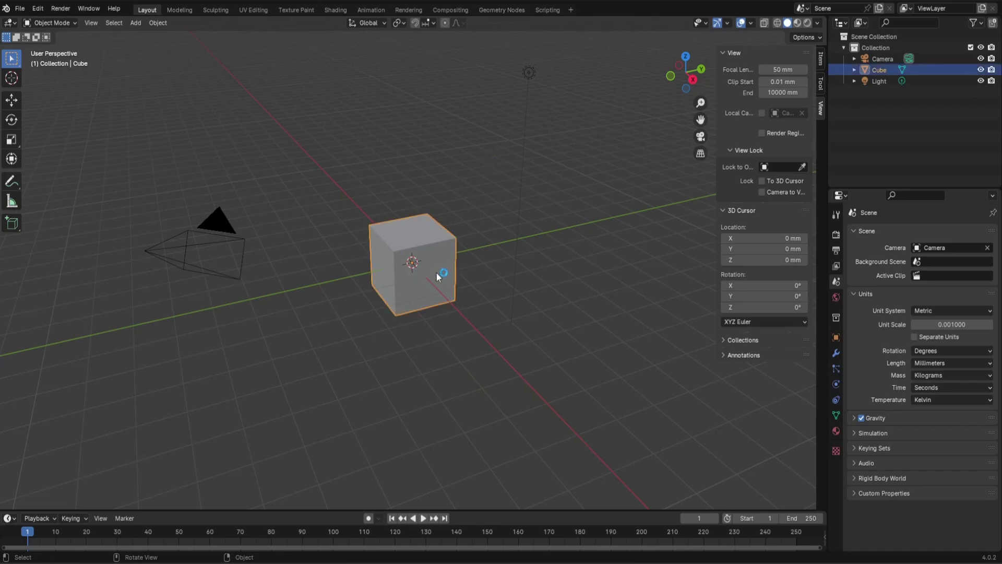
{"action": "left_click", "coordinate": [478, 170]}
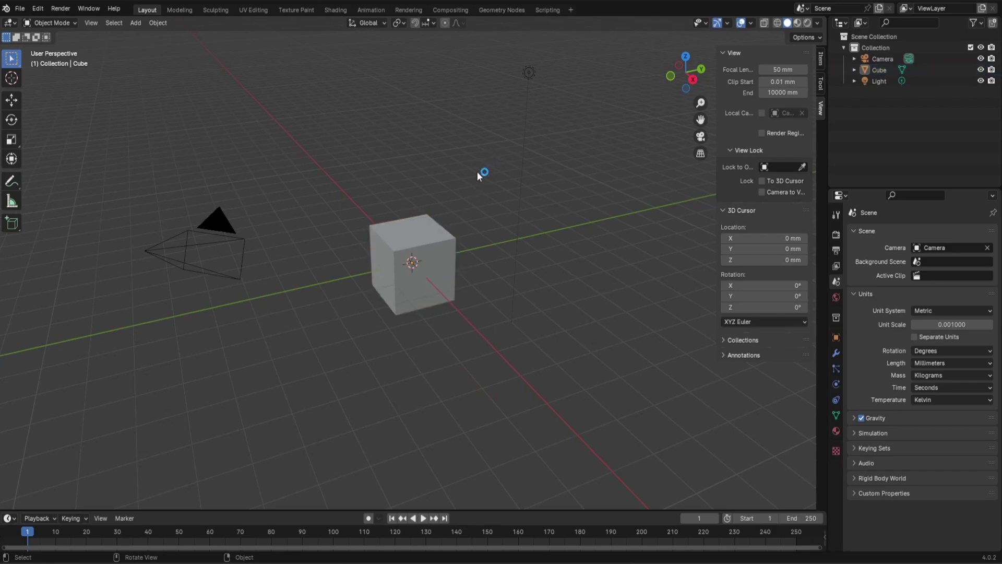
{"action": "left_click", "coordinate": [422, 222]}
{"action": "left_click", "coordinate": [454, 174]}
{"action": "left_click", "coordinate": [402, 242]}
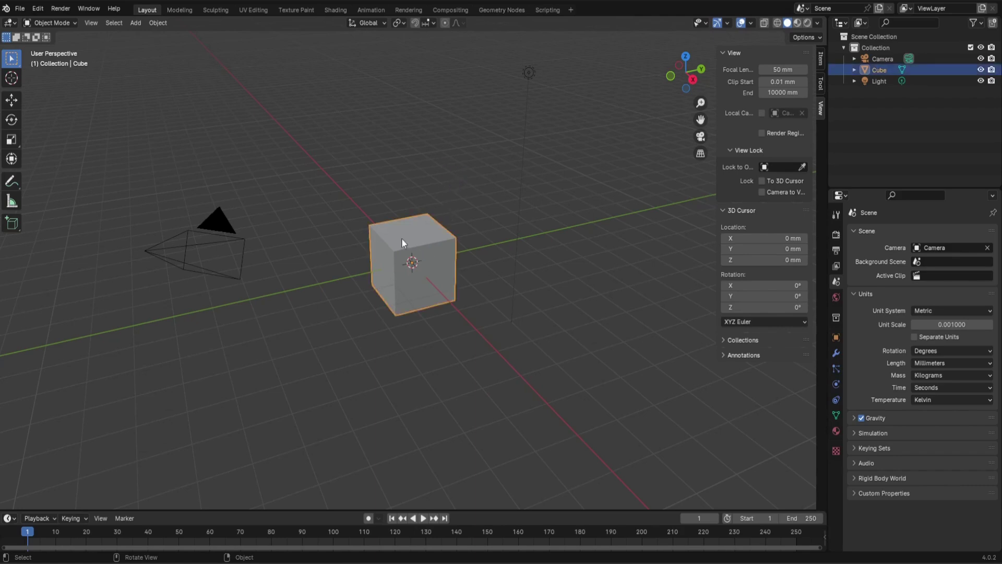
Try moving the cube along the global Y axis twice, undoing the first move and cancelling the second.
{"action": "key", "text": "g"}
{"action": "key", "text": "y"}
{"action": "left_click", "coordinate": [575, 206]}
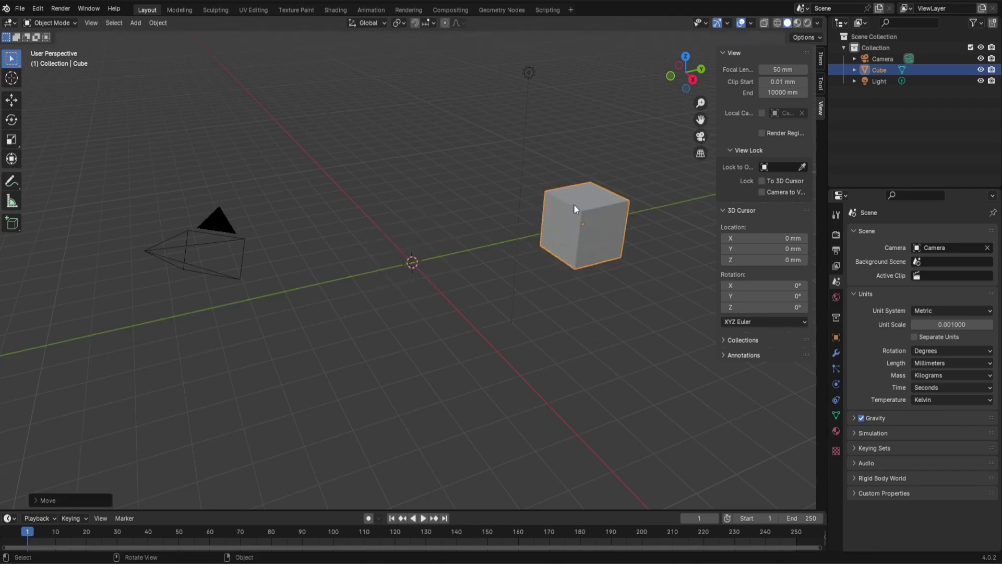
{"action": "right_click", "coordinate": [575, 204]}
{"action": "key", "text": "ctrl+z"}
{"action": "key", "text": "g"}
{"action": "key", "text": "y"}
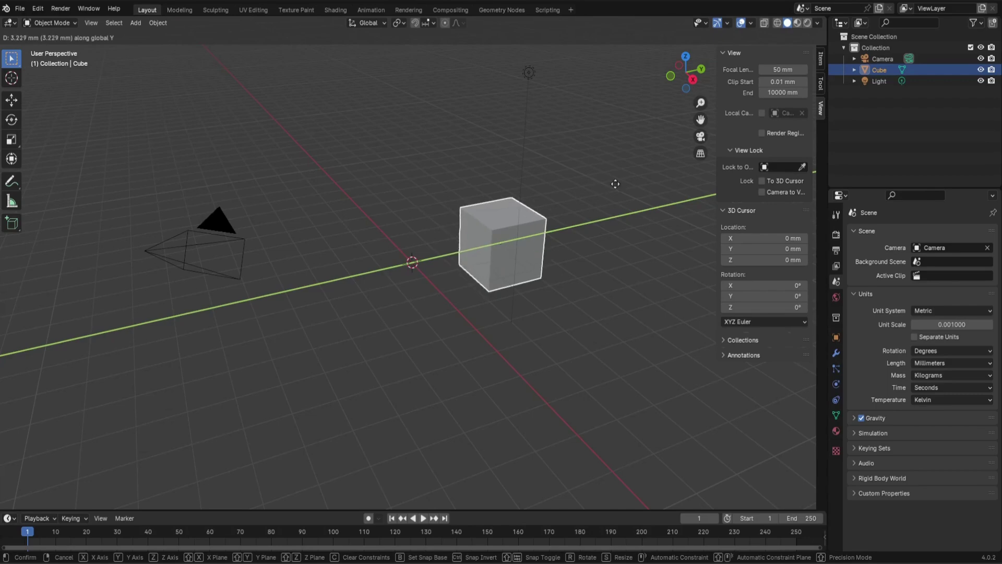
{"action": "key", "text": "Escape"}
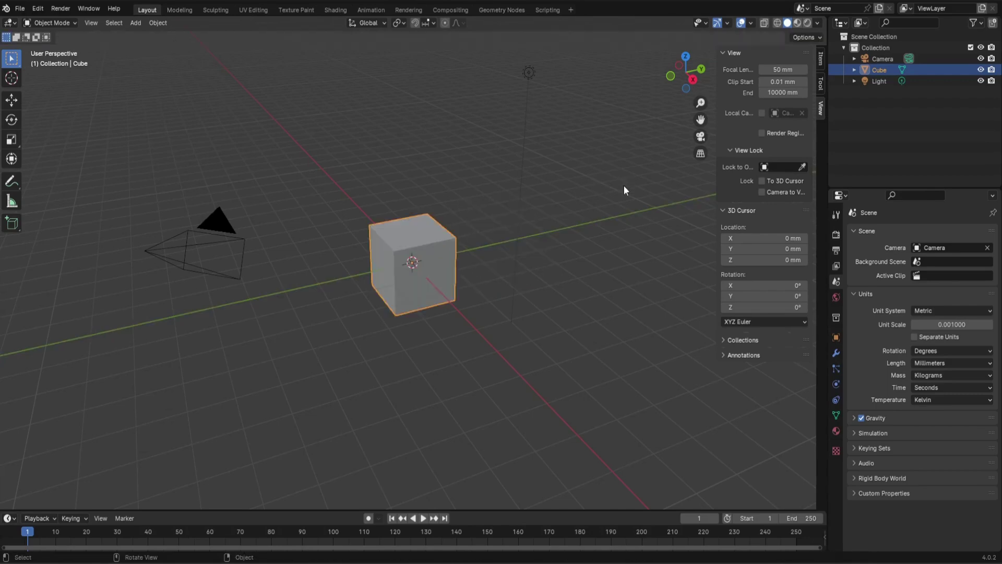
Deselect the cube and dismiss the notice about location services.
{"action": "left_click", "coordinate": [624, 186]}
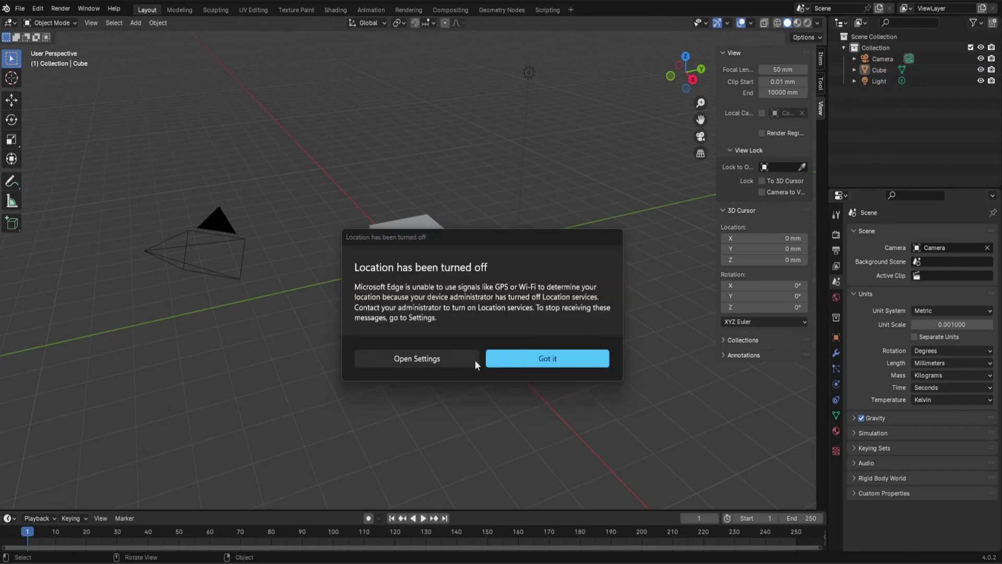
{"action": "left_click", "coordinate": [546, 359]}
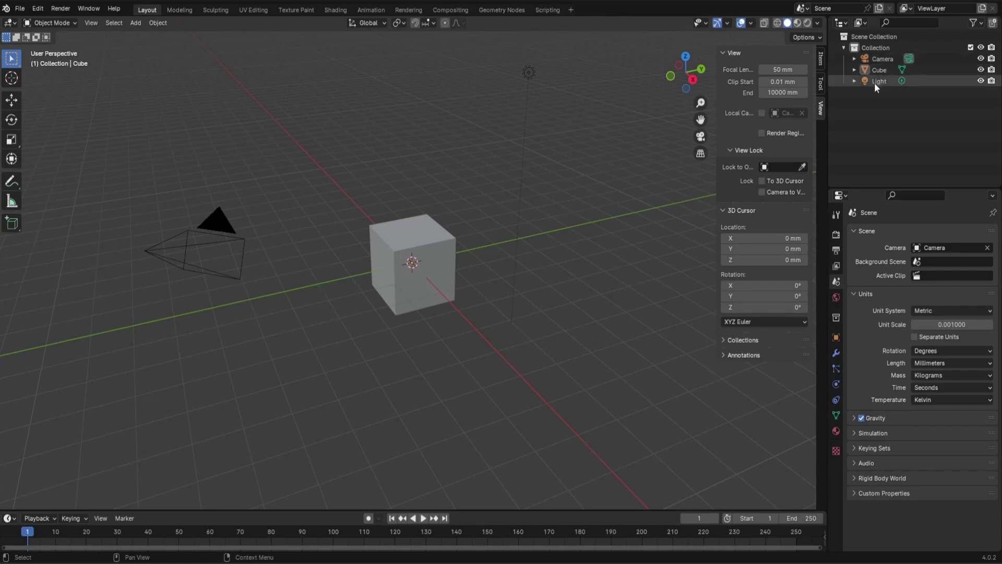
Pick out the light and the camera in the scene and hide both from the viewport.
{"action": "left_click", "coordinate": [530, 73]}
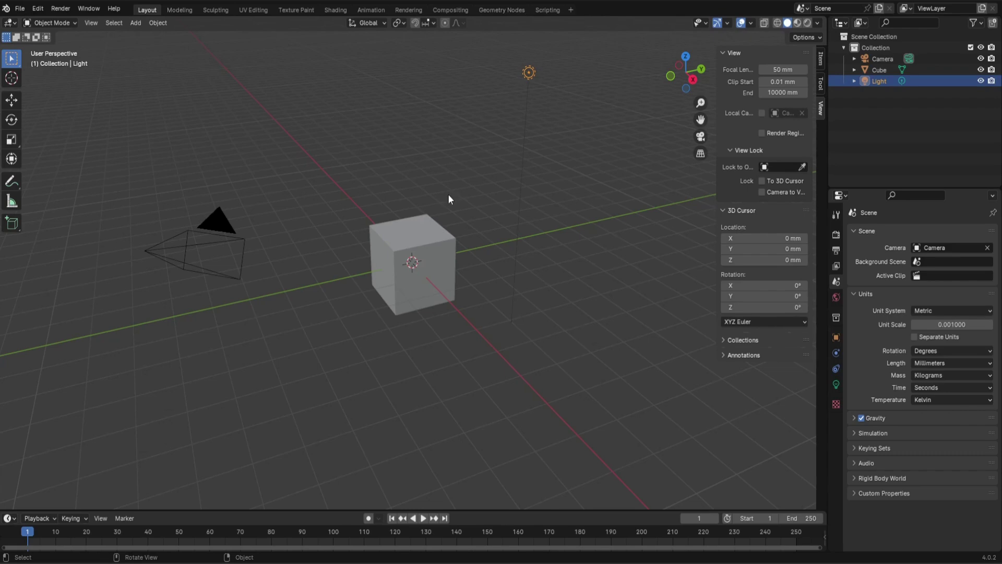
{"action": "left_click", "coordinate": [552, 84]}
{"action": "left_click", "coordinate": [184, 252]}
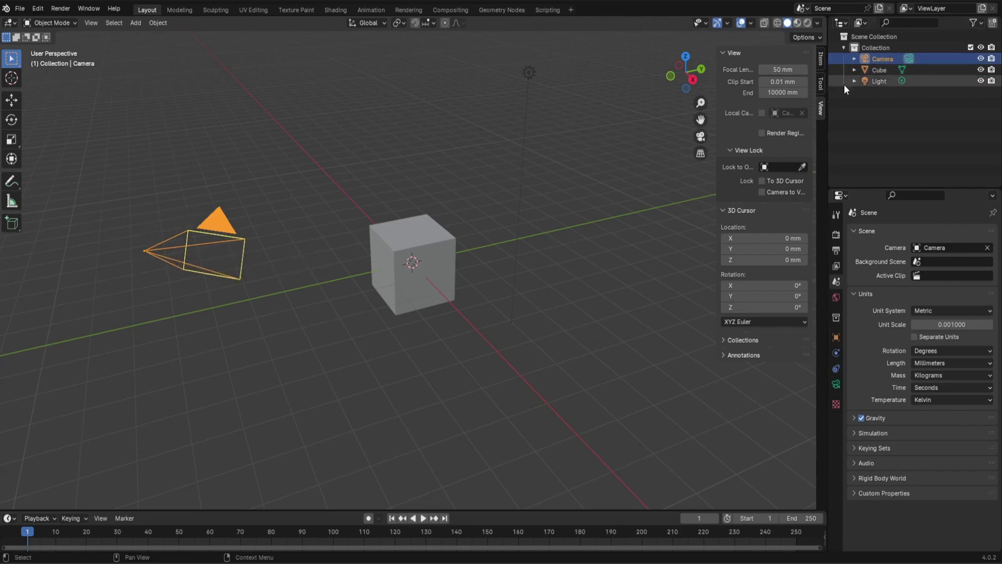
{"action": "left_click", "coordinate": [982, 59]}
{"action": "left_click", "coordinate": [981, 59]}
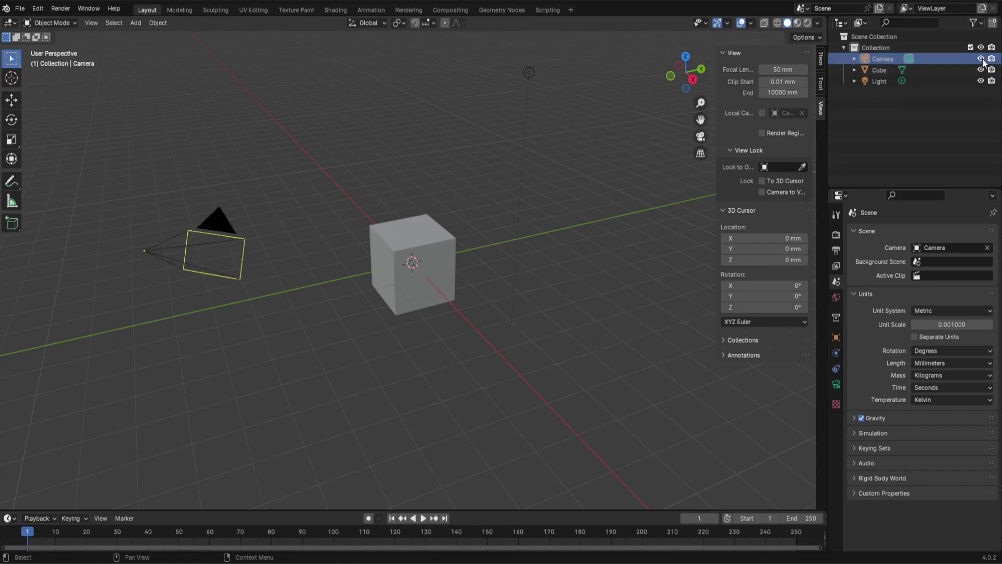
{"action": "left_click", "coordinate": [981, 59]}
{"action": "left_click", "coordinate": [982, 59]}
{"action": "left_click", "coordinate": [982, 59]}
{"action": "left_click", "coordinate": [982, 81]}
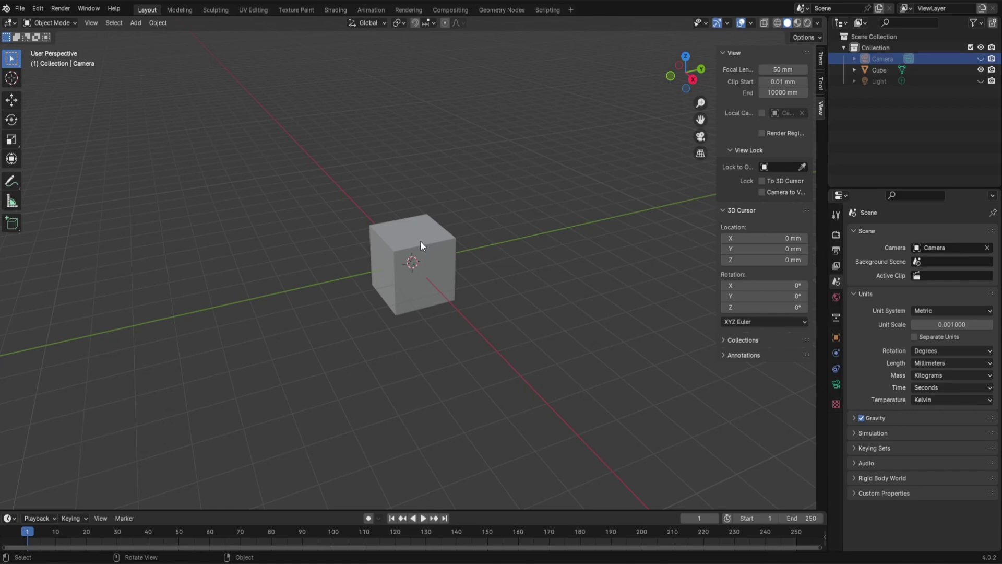
Examine the cube by orbiting around it and zooming the viewport in and out.
{"action": "middle_click_drag", "start_coordinate": [420, 240], "coordinate": [447, 246]}
{"action": "scroll", "coordinate": [446, 245], "scroll_direction": "up", "scroll_amount": 8}
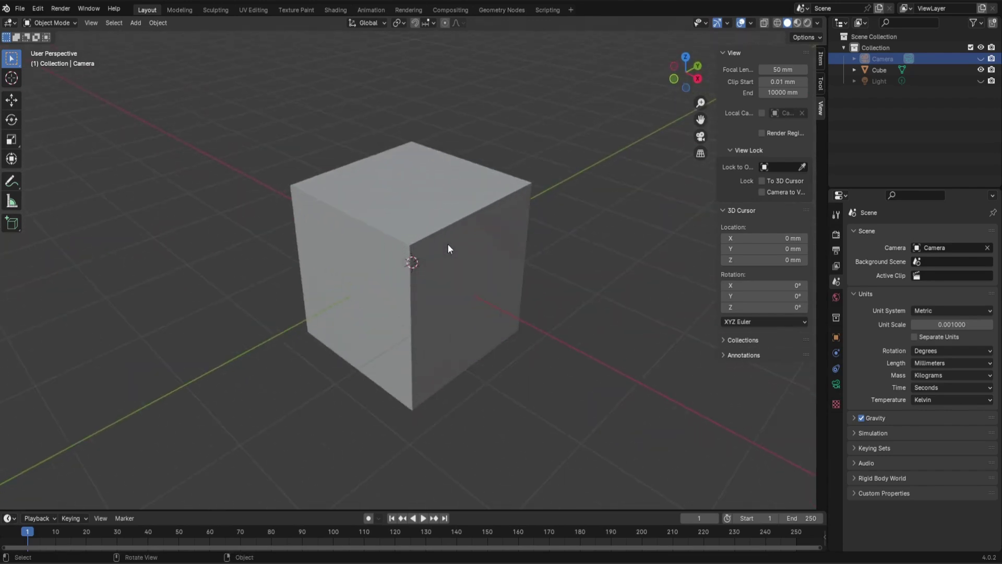
{"action": "scroll", "coordinate": [447, 241], "scroll_direction": "down", "scroll_amount": 5}
{"action": "scroll", "coordinate": [448, 240], "scroll_direction": "down", "scroll_amount": 5}
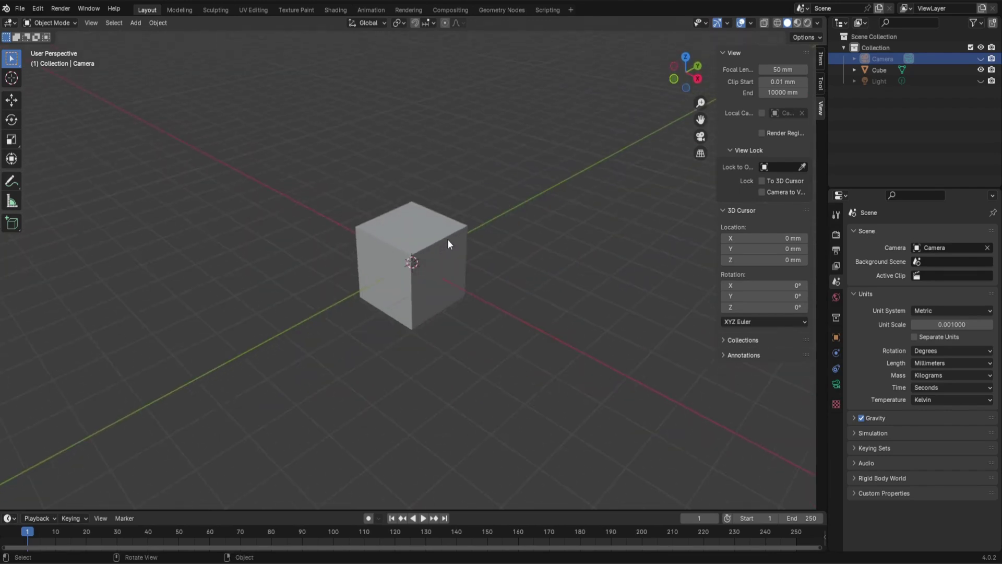
{"action": "scroll", "coordinate": [448, 240], "scroll_direction": "up", "scroll_amount": 5}
{"action": "middle_click_drag", "start_coordinate": [448, 244], "coordinate": [413, 229]}
{"action": "scroll", "coordinate": [413, 230], "scroll_direction": "down", "scroll_amount": 10}
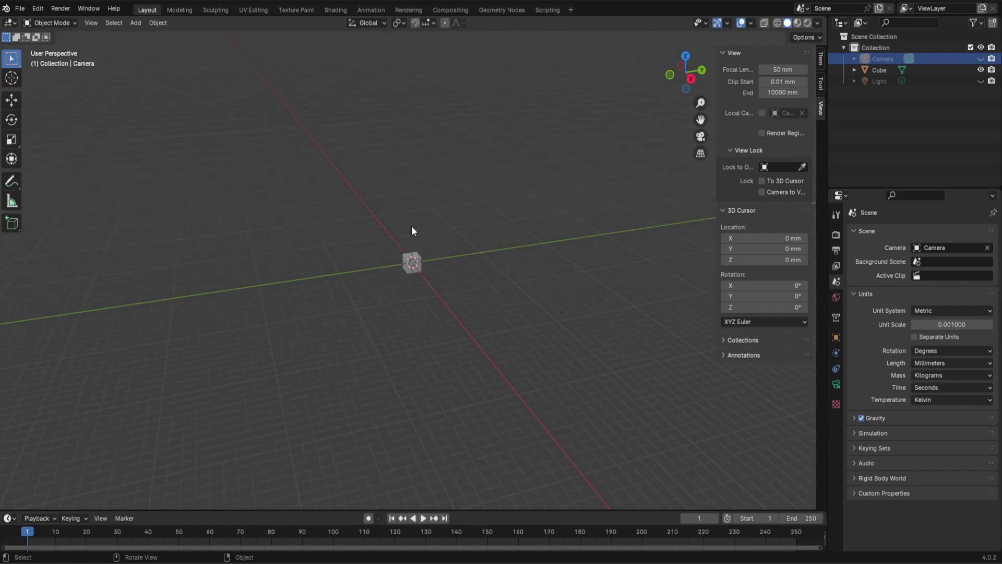
Select the cube and frame it in the viewport, with some empty space around it.
{"action": "left_click", "coordinate": [418, 261]}
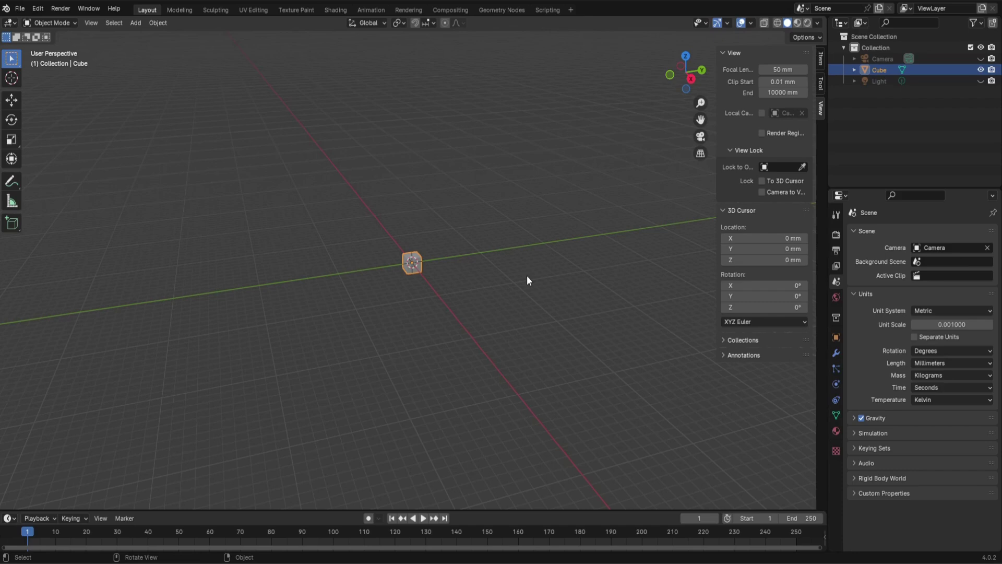
{"action": "key", "text": "KP_Decimal"}
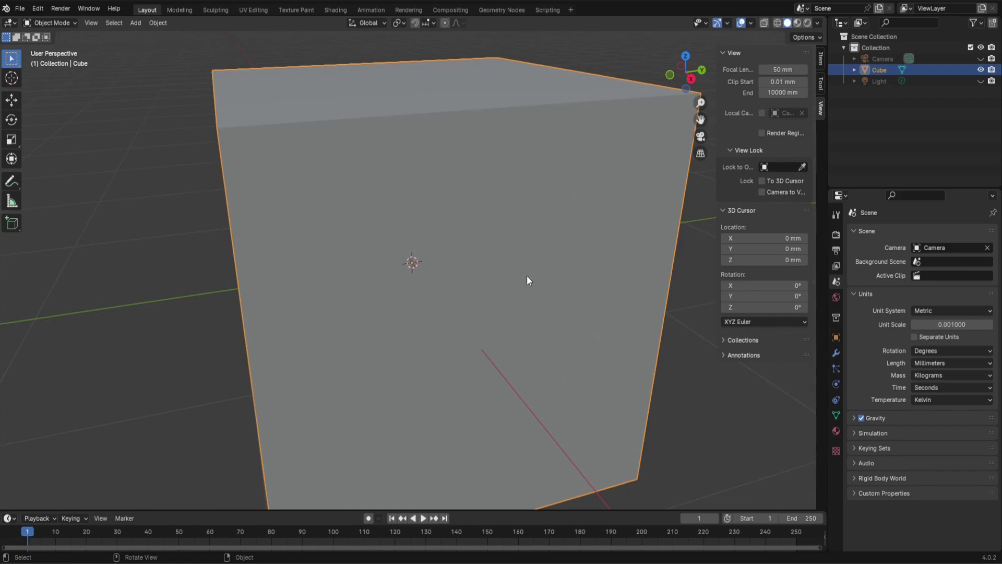
{"action": "scroll", "coordinate": [516, 279], "scroll_direction": "down", "scroll_amount": 5}
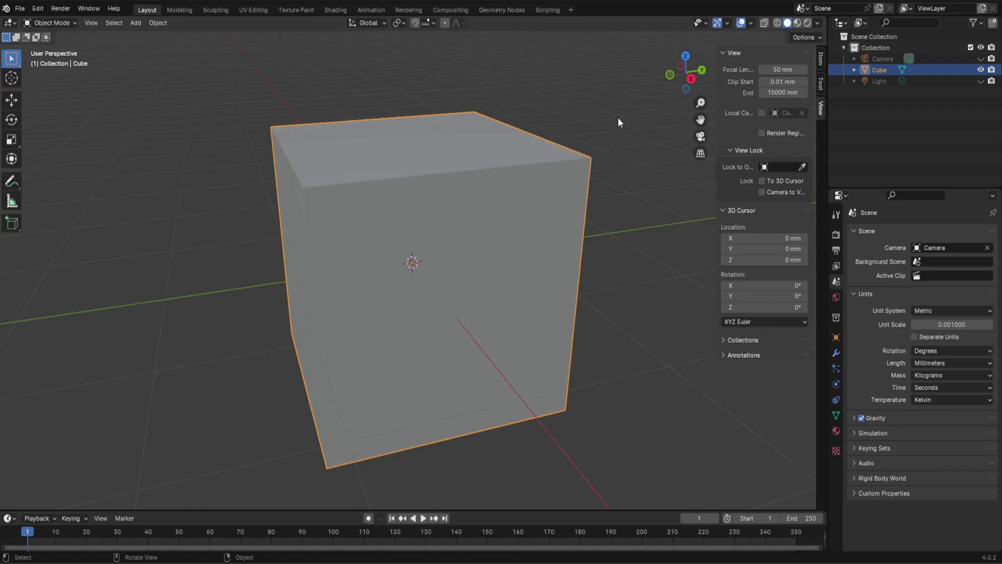
{"action": "scroll", "coordinate": [618, 117], "scroll_direction": "down", "scroll_amount": 2}
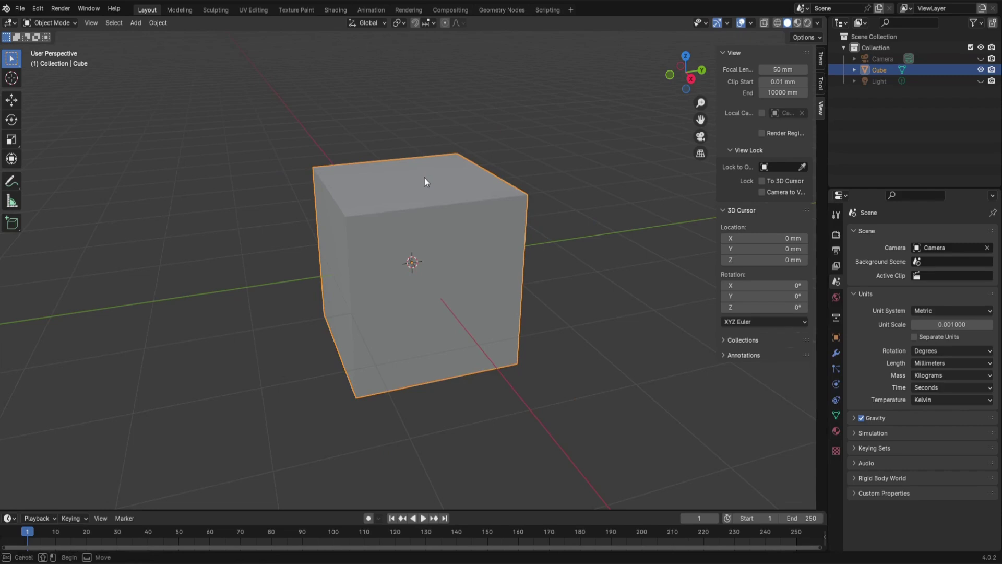
Pan, orbit and zoom the viewport to examine the selected cube from several sides and from above.
{"action": "middle_click_drag", "start_coordinate": [425, 179], "coordinate": [405, 146], "text": "shift"}
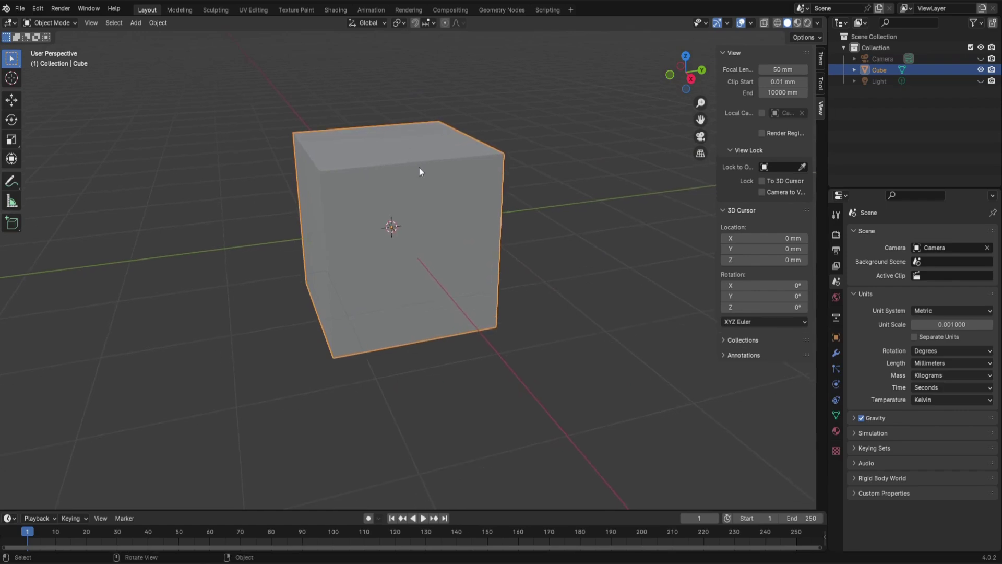
{"action": "middle_click_drag", "start_coordinate": [422, 204], "coordinate": [434, 300], "text": "shift"}
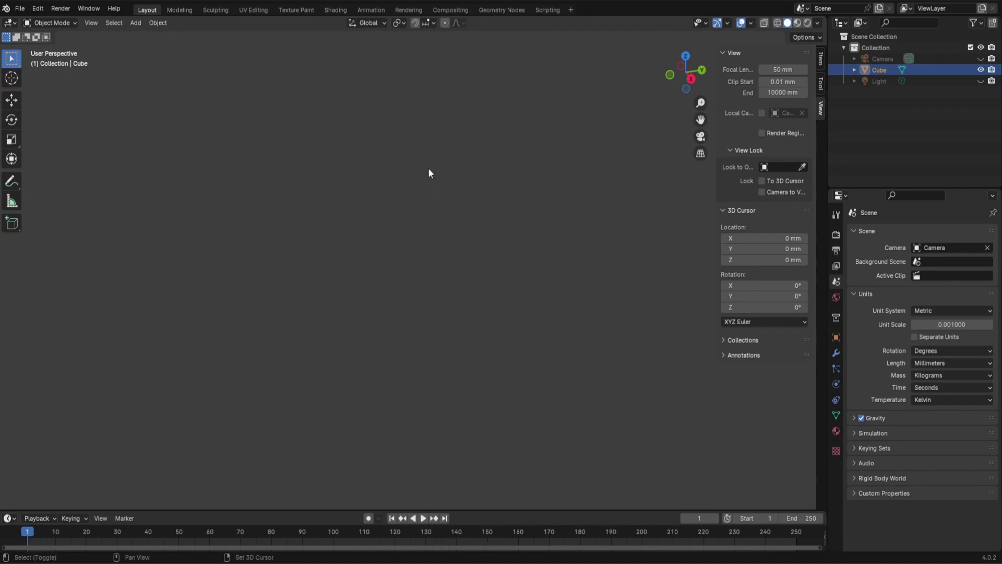
{"action": "middle_click_drag", "start_coordinate": [427, 168], "coordinate": [435, 22], "text": "shift"}
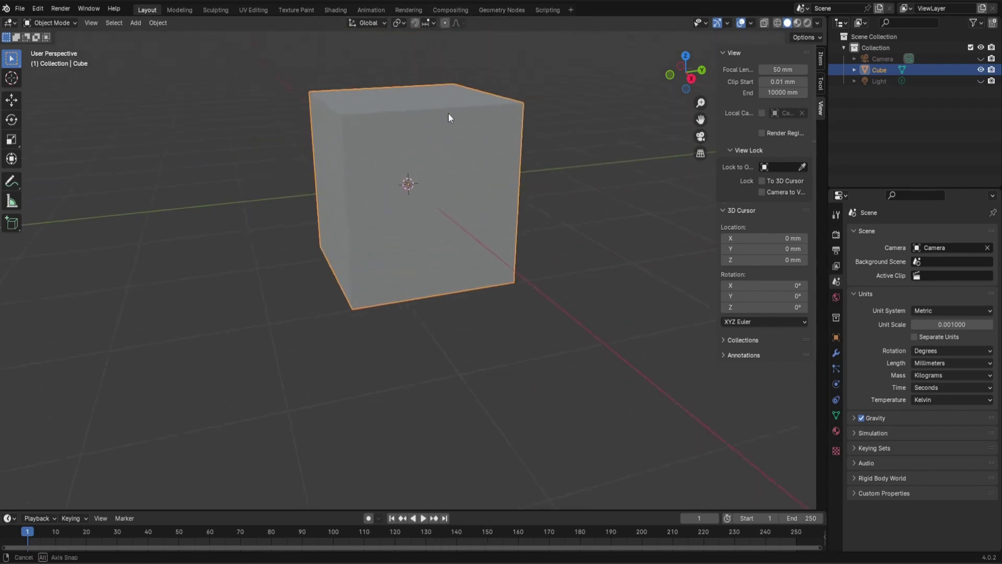
{"action": "middle_click_drag", "start_coordinate": [448, 116], "coordinate": [376, 105]}
{"action": "scroll", "coordinate": [376, 108], "scroll_direction": "up", "scroll_amount": 3}
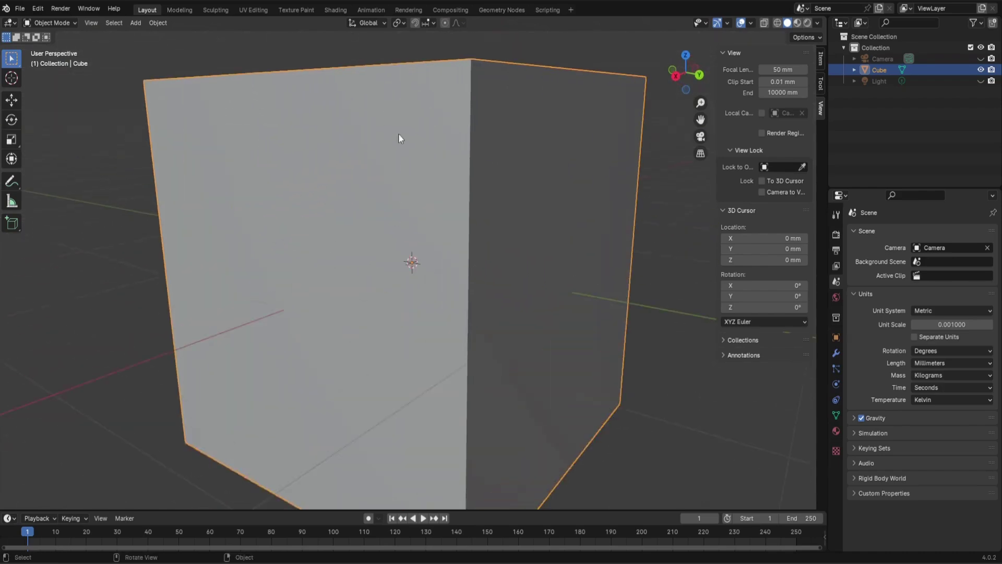
{"action": "middle_click_drag", "start_coordinate": [402, 139], "coordinate": [416, 151]}
{"action": "scroll", "coordinate": [416, 152], "scroll_direction": "down", "scroll_amount": 3}
{"action": "scroll", "coordinate": [414, 150], "scroll_direction": "up", "scroll_amount": 1}
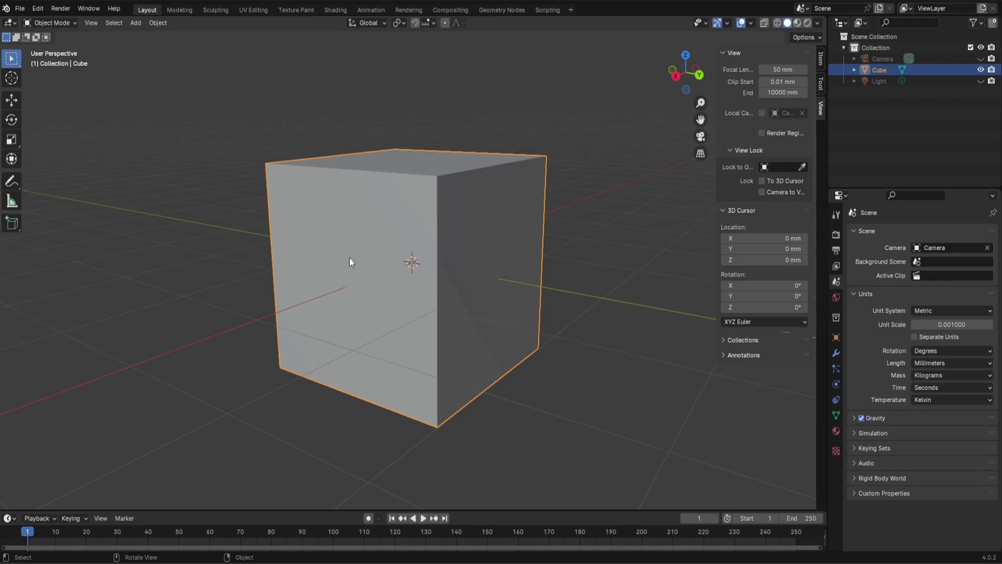
{"action": "middle_click_drag", "start_coordinate": [432, 229], "coordinate": [428, 256]}
{"action": "scroll", "coordinate": [406, 226], "scroll_direction": "down", "scroll_amount": 3}
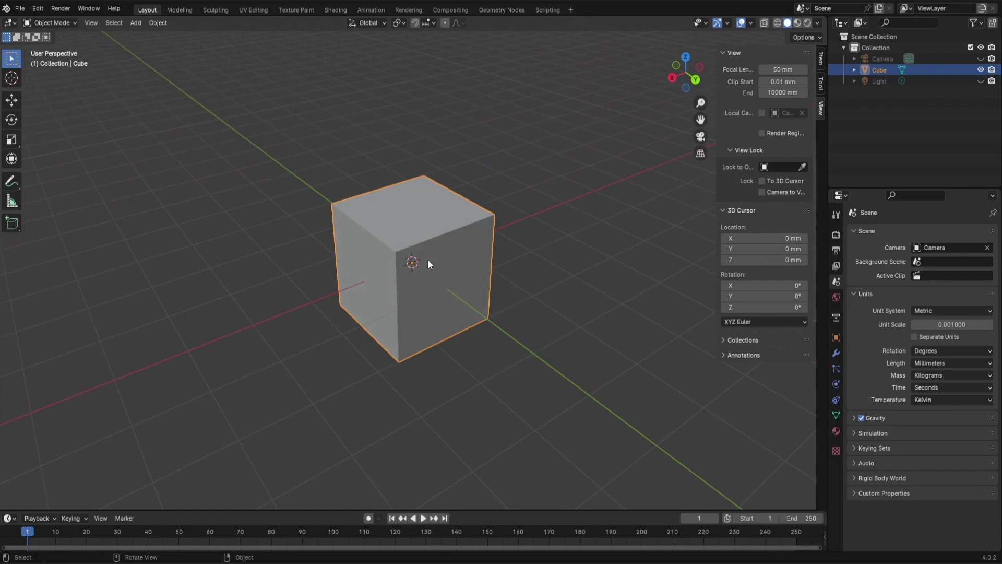
Try moving the cube freely and along the global X, Y and Z axes, and cancel the move.
{"action": "key", "text": "g"}
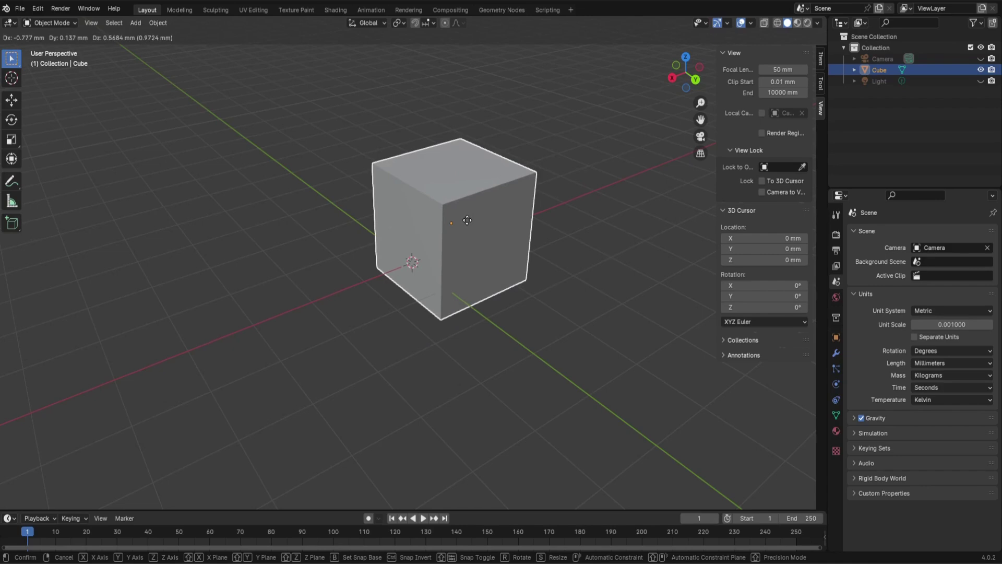
{"action": "key", "text": "x"}
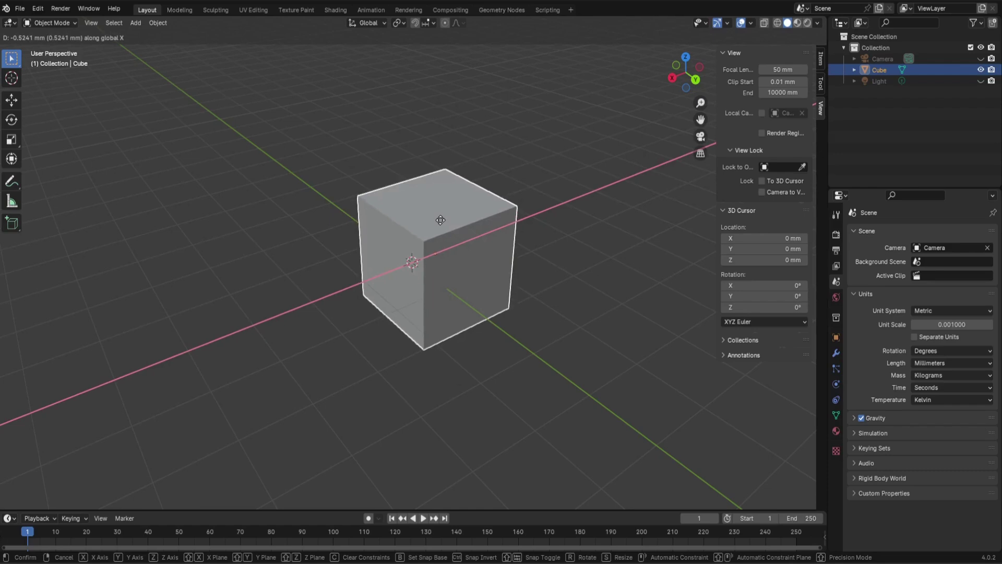
{"action": "key", "text": "y"}
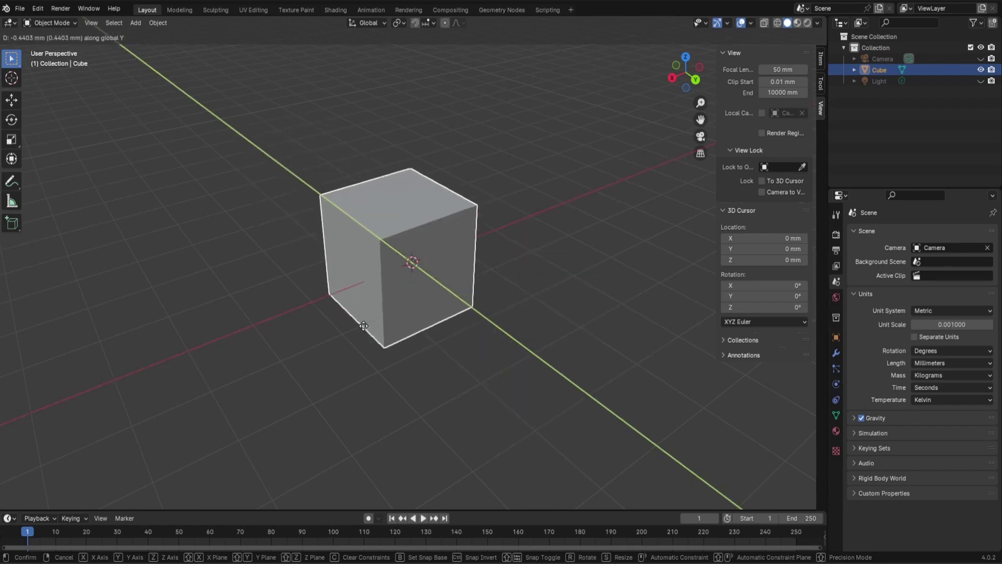
{"action": "key", "text": "z"}
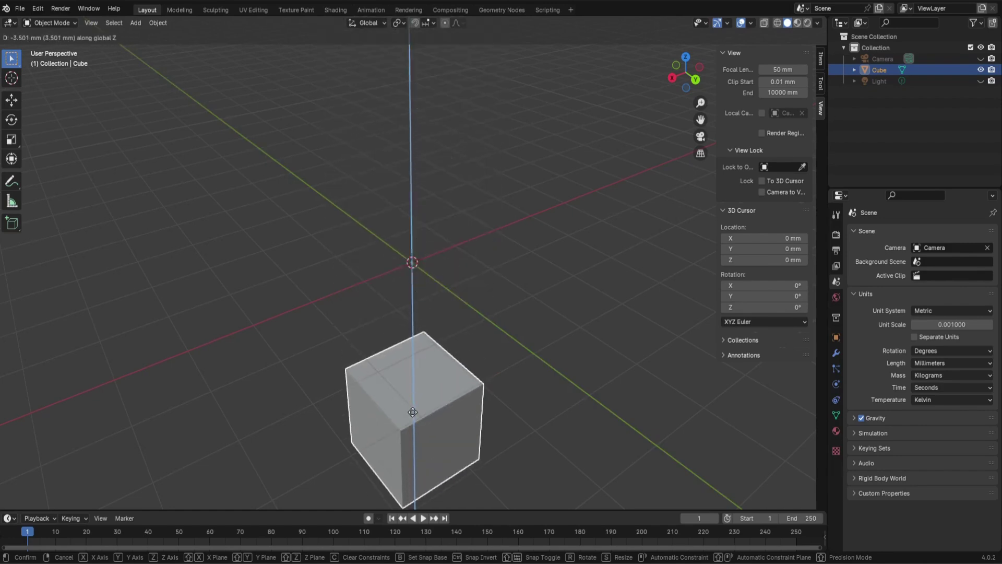
{"action": "right_click", "coordinate": [413, 412]}
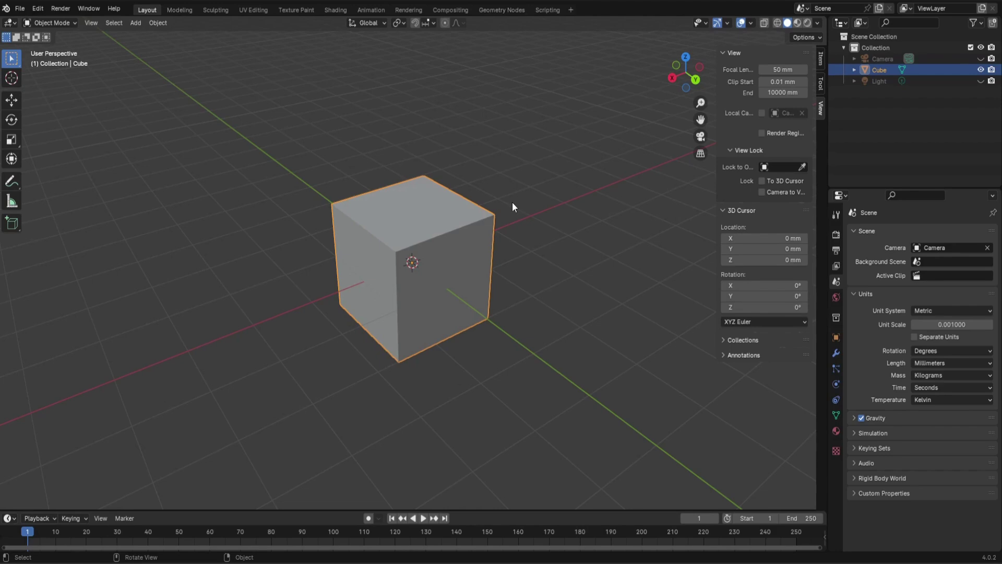
Try scaling the cube uniformly and along the global X, Y and Z axes, and cancel the scaling.
{"action": "key", "text": "s"}
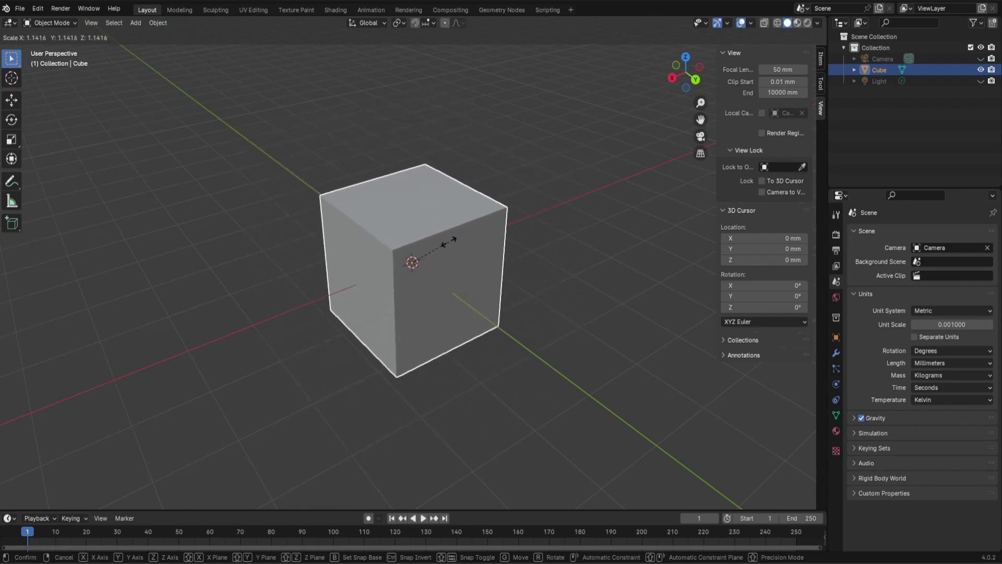
{"action": "key", "text": "x"}
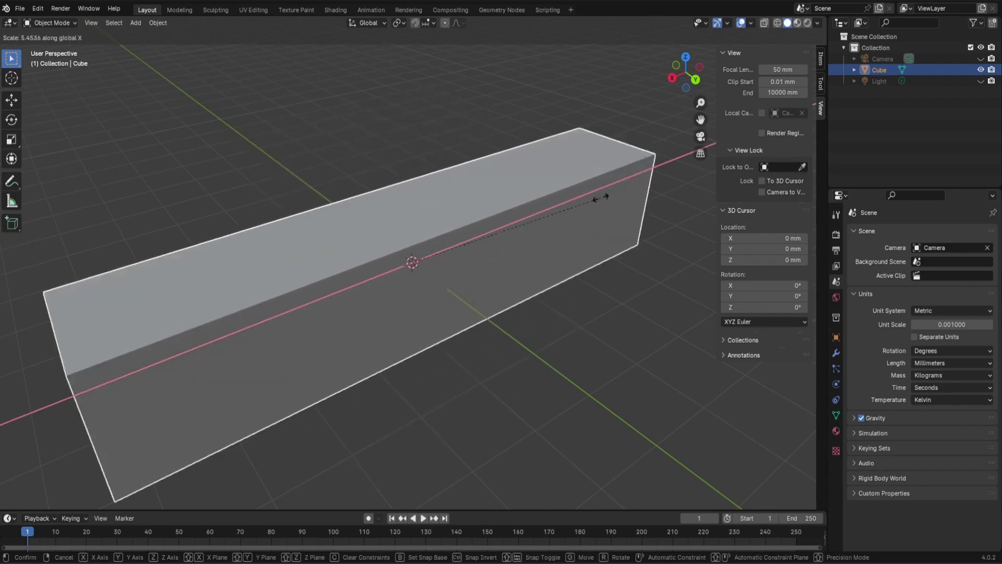
{"action": "key", "text": "y"}
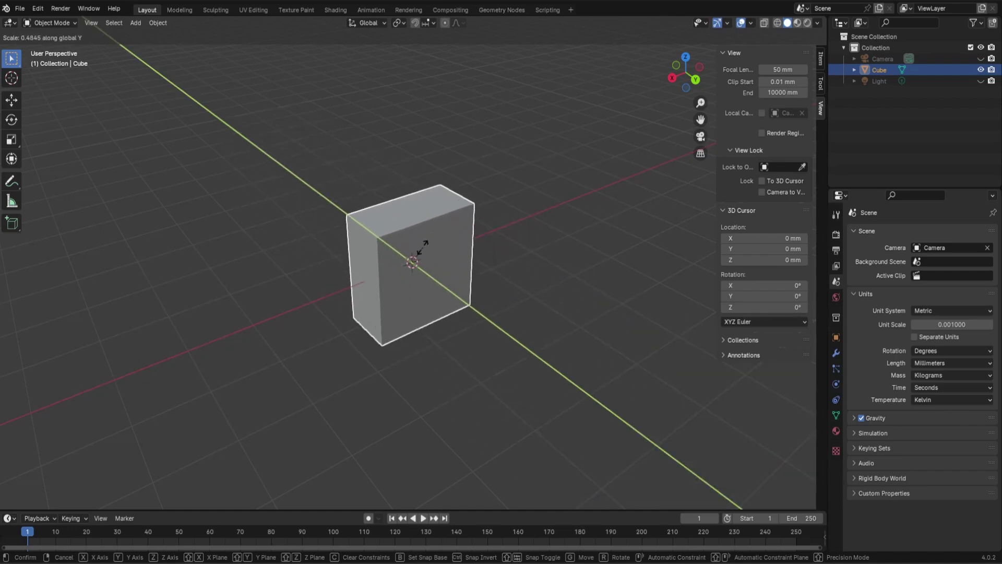
{"action": "key", "text": "z"}
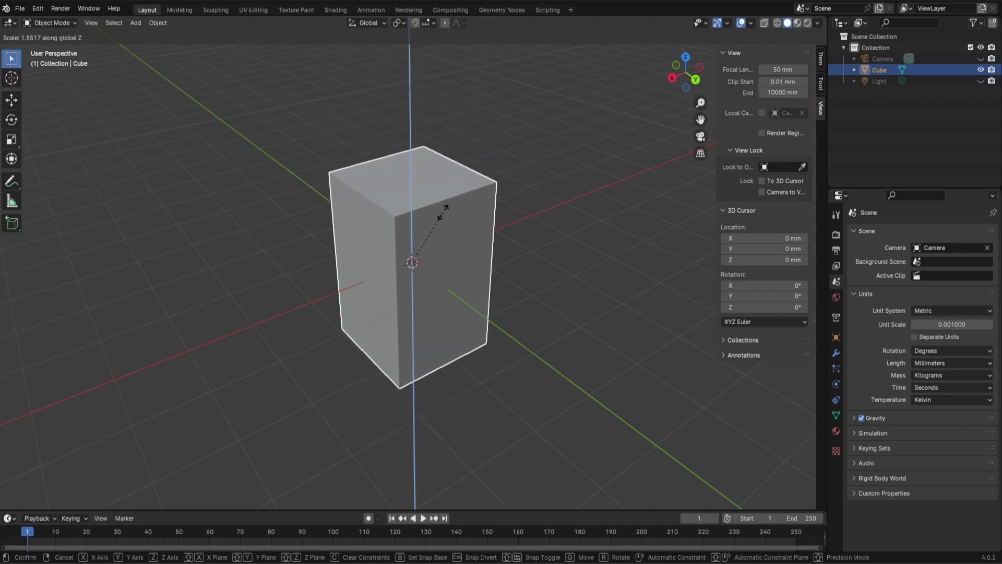
{"action": "key", "text": "Escape"}
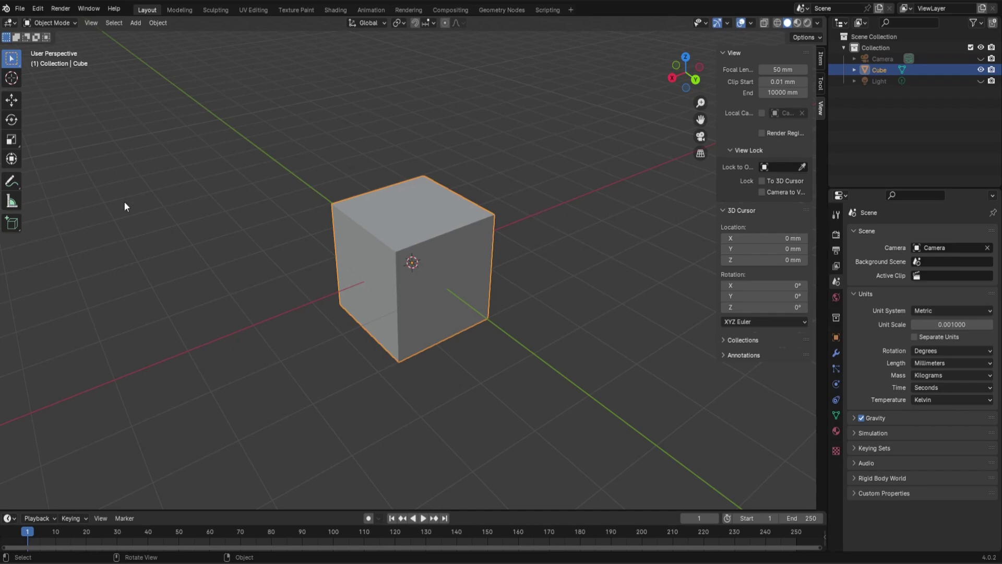
Switch the cube to Edit Mode and select three of its upper corner vertices one after another.
{"action": "left_click", "coordinate": [59, 23]}
{"action": "left_click", "coordinate": [51, 23]}
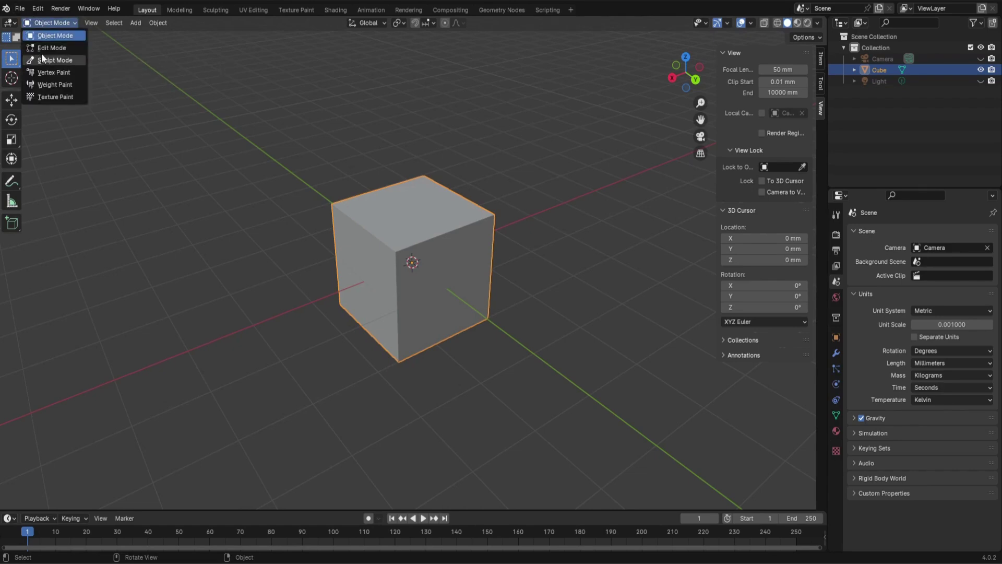
{"action": "left_click", "coordinate": [47, 48]}
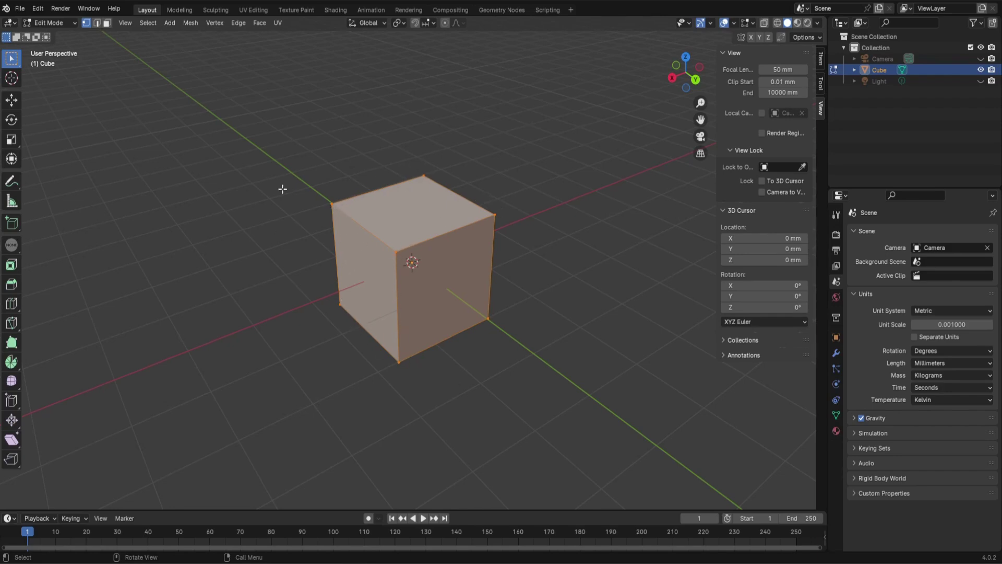
{"action": "left_click", "coordinate": [254, 176]}
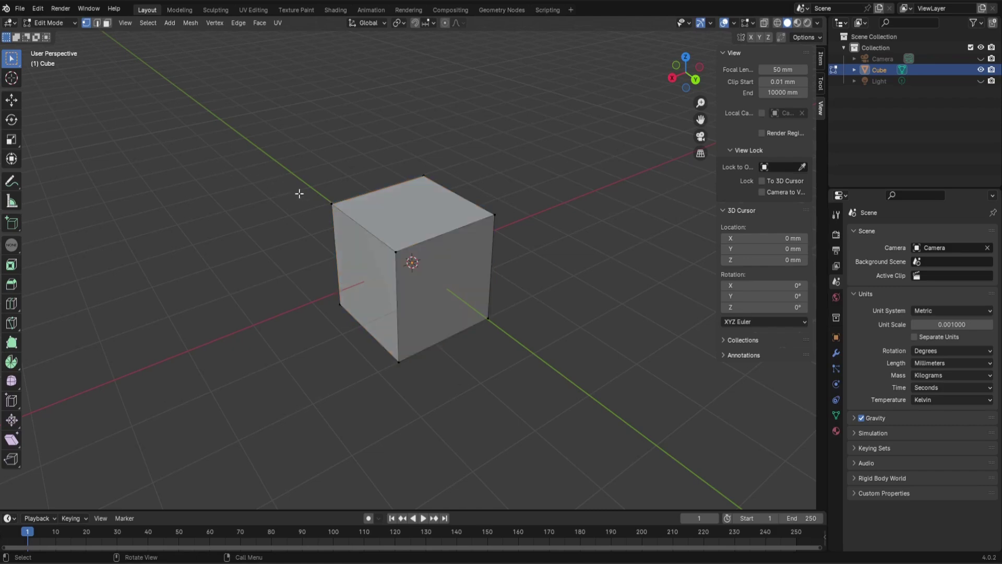
{"action": "left_click", "coordinate": [329, 203]}
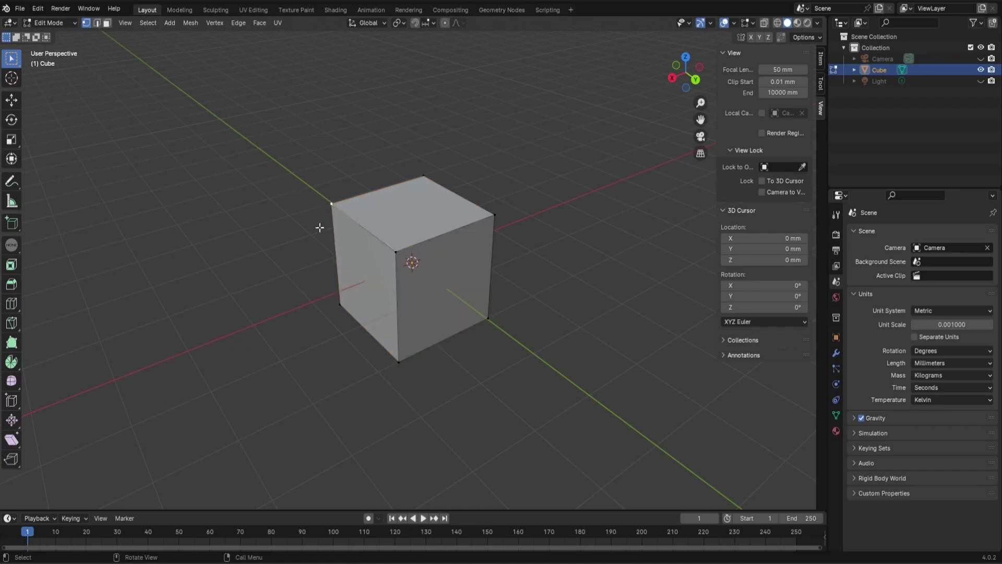
{"action": "left_click", "coordinate": [393, 258]}
{"action": "left_click", "coordinate": [491, 215]}
Change to edge selection and select several upper and vertical edges of the cube one at a time.
{"action": "left_click", "coordinate": [96, 23]}
{"action": "left_click", "coordinate": [430, 236]}
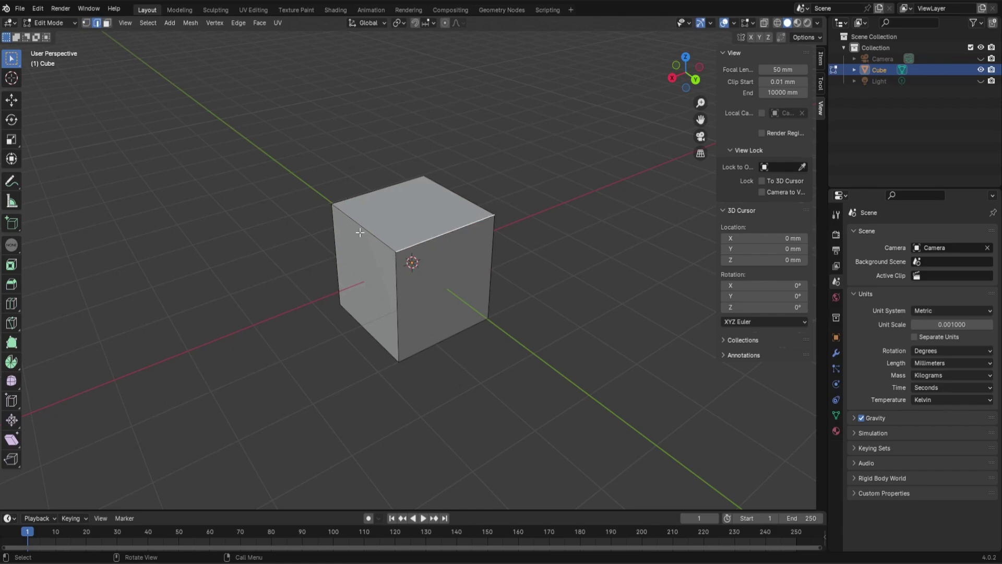
{"action": "left_click", "coordinate": [398, 281]}
{"action": "left_click", "coordinate": [496, 243]}
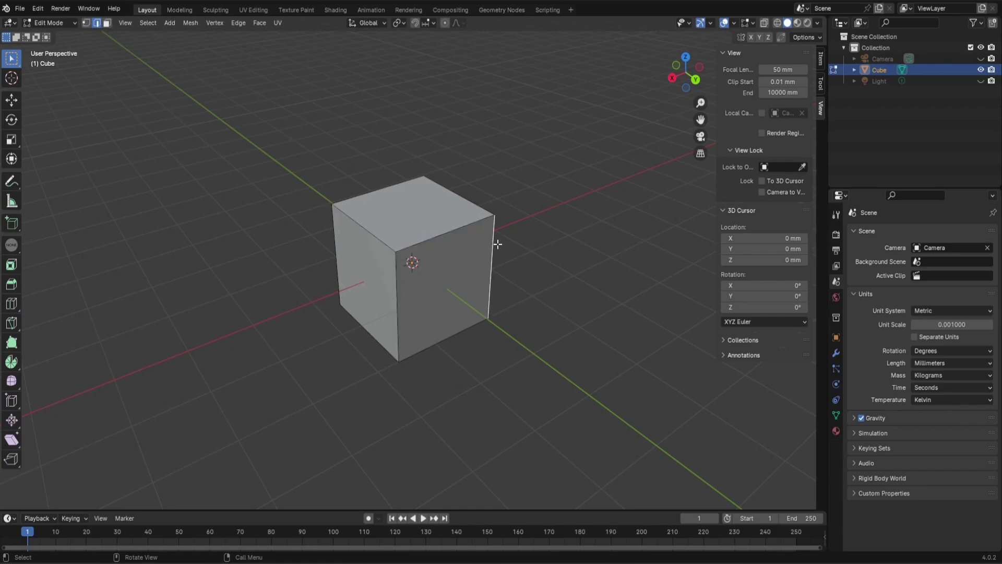
{"action": "left_click", "coordinate": [452, 195]}
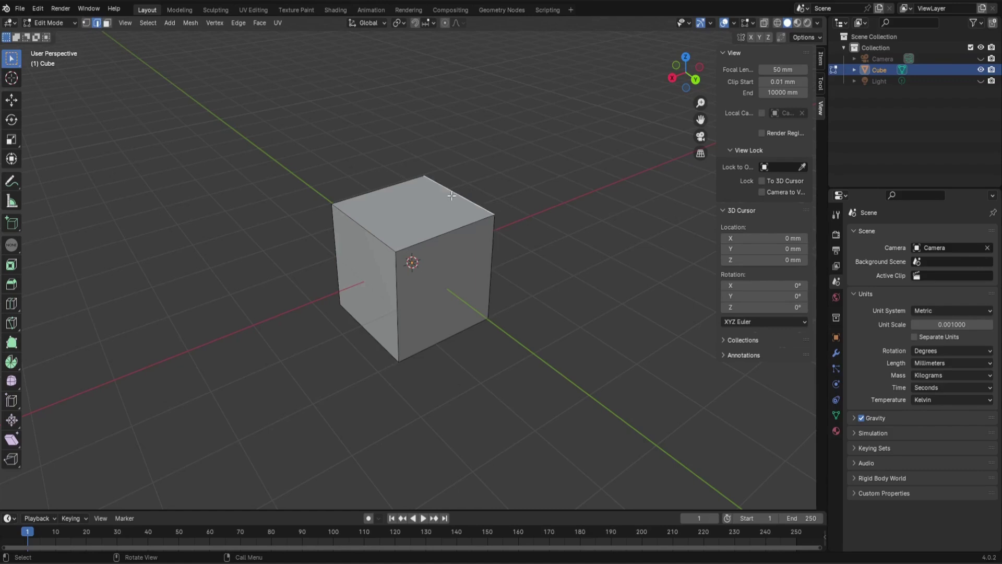
Change to face selection and select the cube's top face and its two visible side faces in turn.
{"action": "left_click", "coordinate": [107, 23]}
{"action": "left_click", "coordinate": [392, 208]}
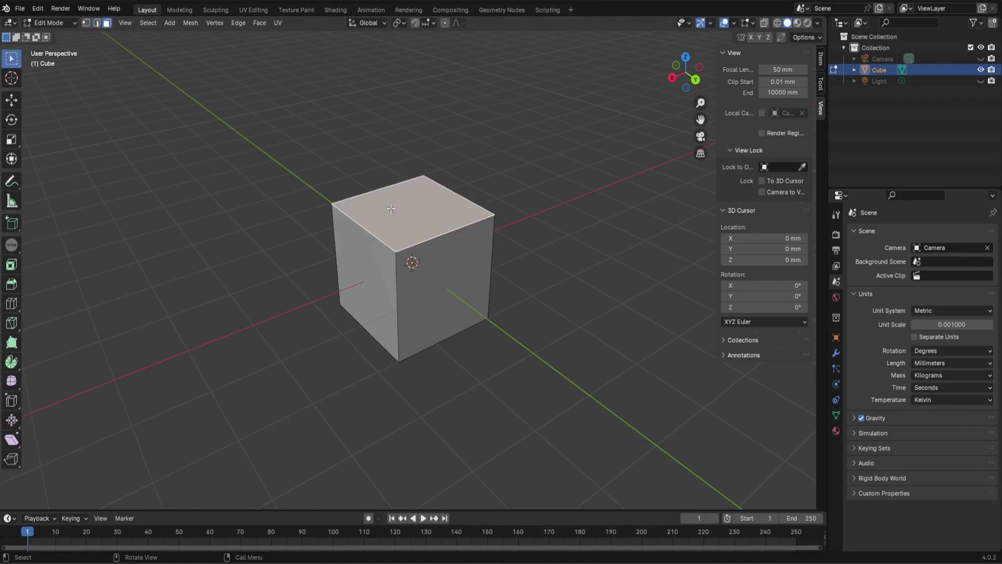
{"action": "left_click", "coordinate": [376, 259]}
{"action": "left_click", "coordinate": [459, 260]}
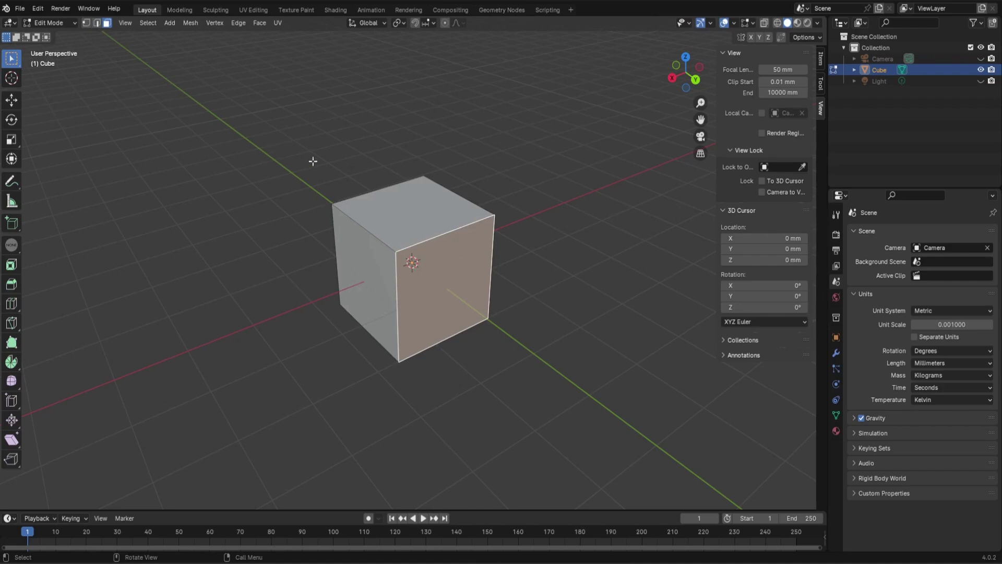
Select the cube's top face, try moving it freely, and cancel the move.
{"action": "left_click", "coordinate": [418, 208]}
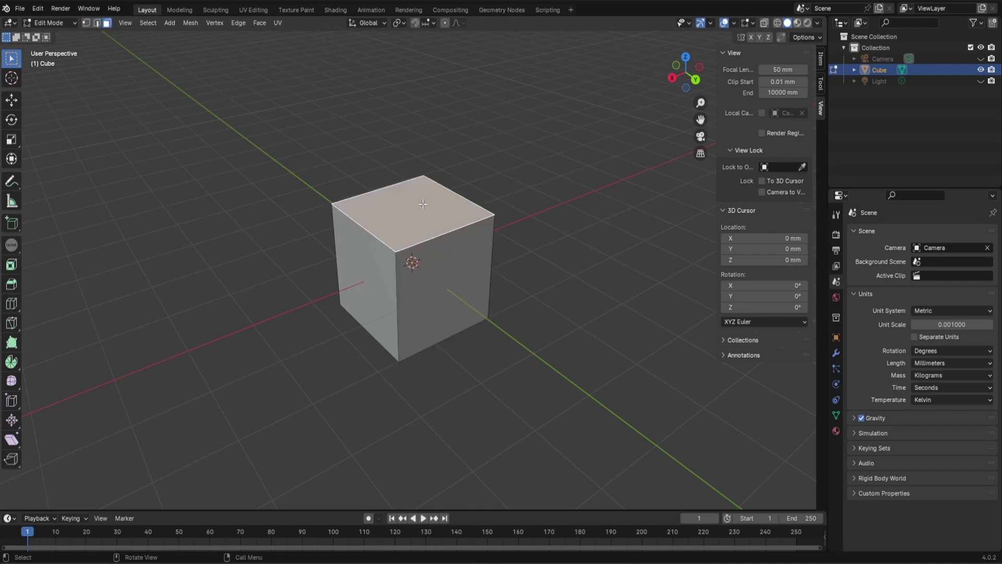
{"action": "key", "text": "g"}
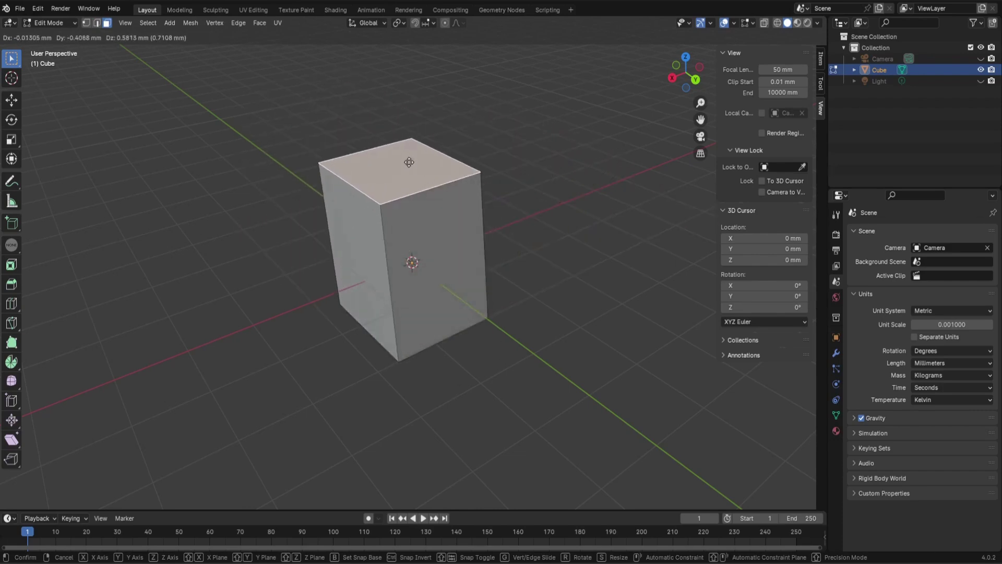
{"action": "right_click", "coordinate": [410, 164]}
In edge selection, try moving the top edge above the cube's left side face, and cancel the move.
{"action": "left_click", "coordinate": [97, 23]}
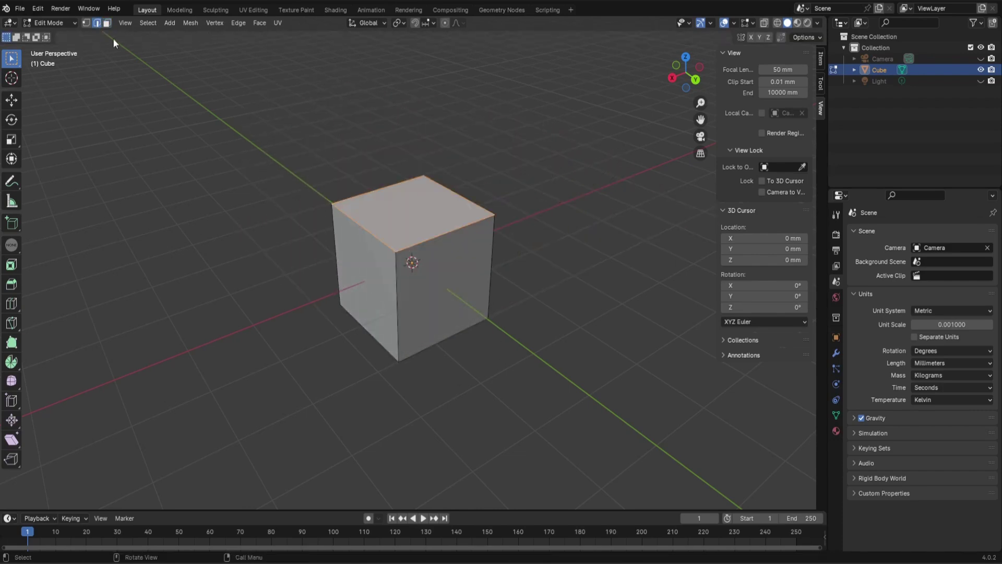
{"action": "left_click", "coordinate": [371, 239]}
{"action": "key", "text": "g"}
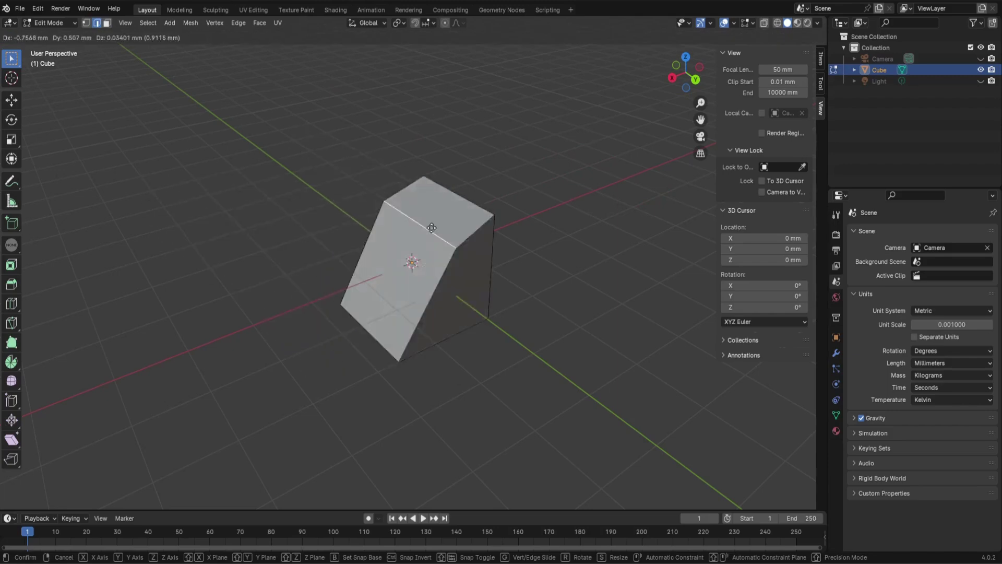
{"action": "right_click", "coordinate": [329, 240]}
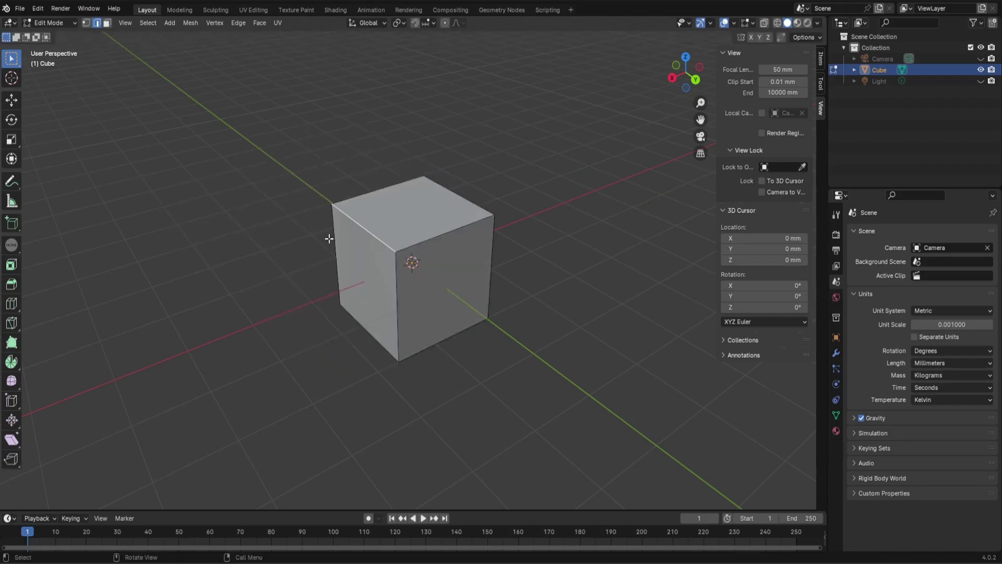
In vertex selection, try moving the cube's upper right corner vertex freely, and cancel the move.
{"action": "left_click", "coordinate": [86, 23]}
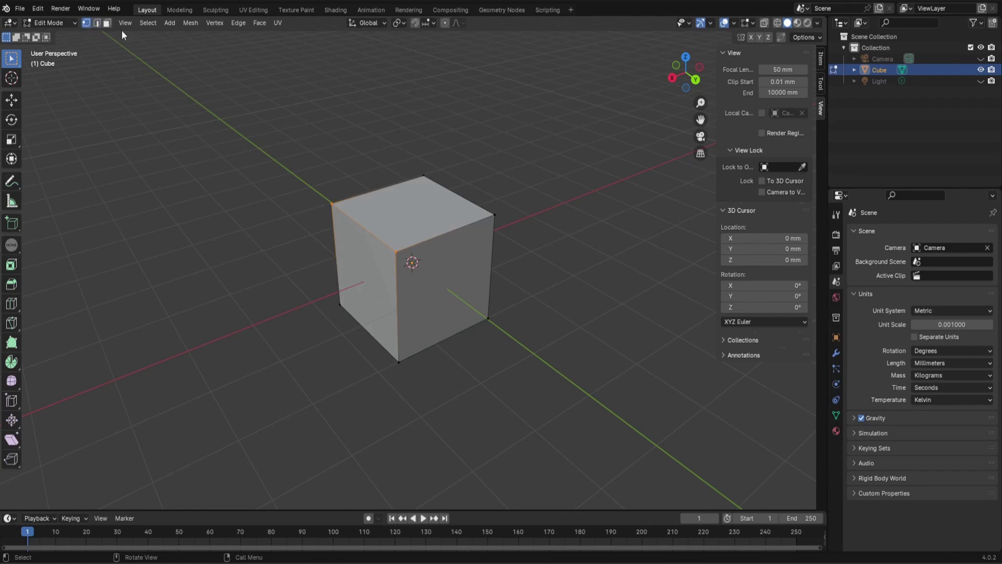
{"action": "left_click", "coordinate": [497, 219]}
{"action": "key", "text": "g"}
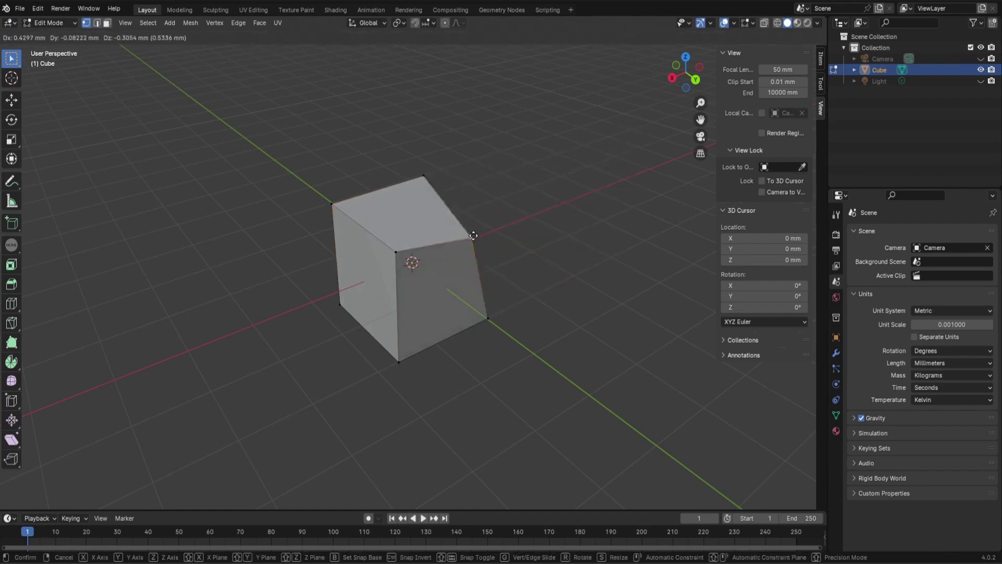
{"action": "right_click", "coordinate": [496, 166]}
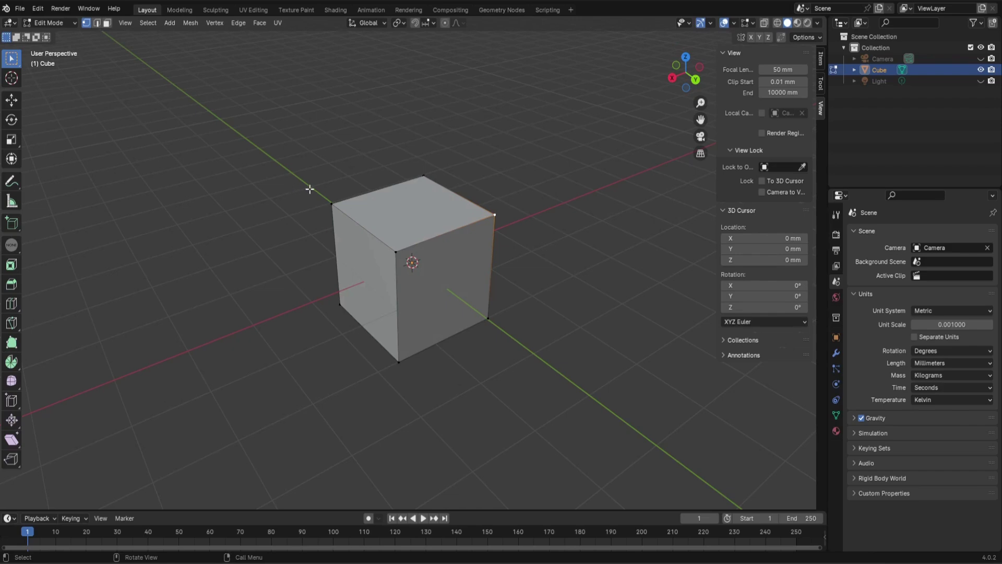
Extrude the cube's top face about 1.76 mm along Z after trying the Y and X axes, and undo the extrusion.
{"action": "left_click", "coordinate": [109, 23]}
{"action": "left_click", "coordinate": [425, 211]}
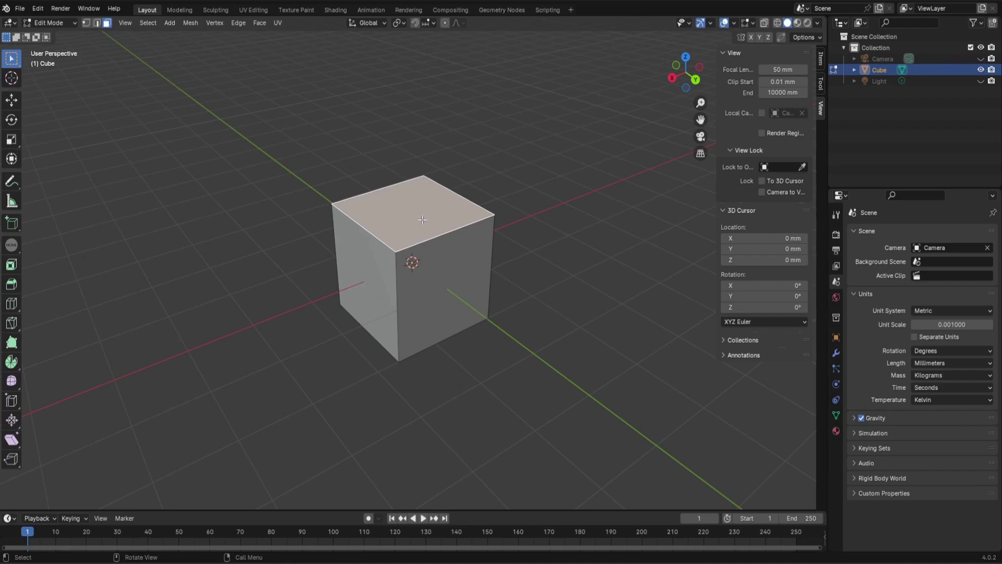
{"action": "key", "text": "e"}
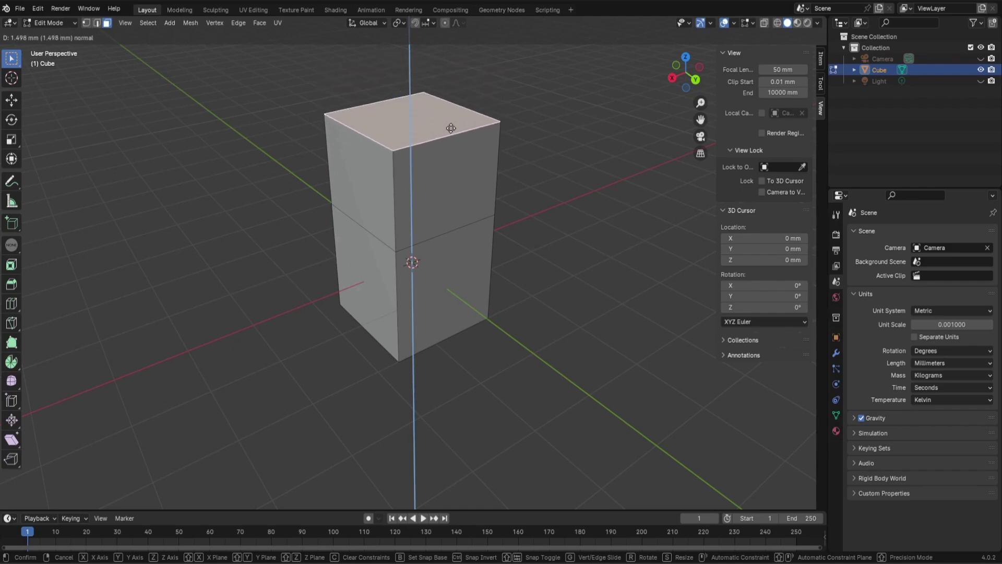
{"action": "key", "text": "y"}
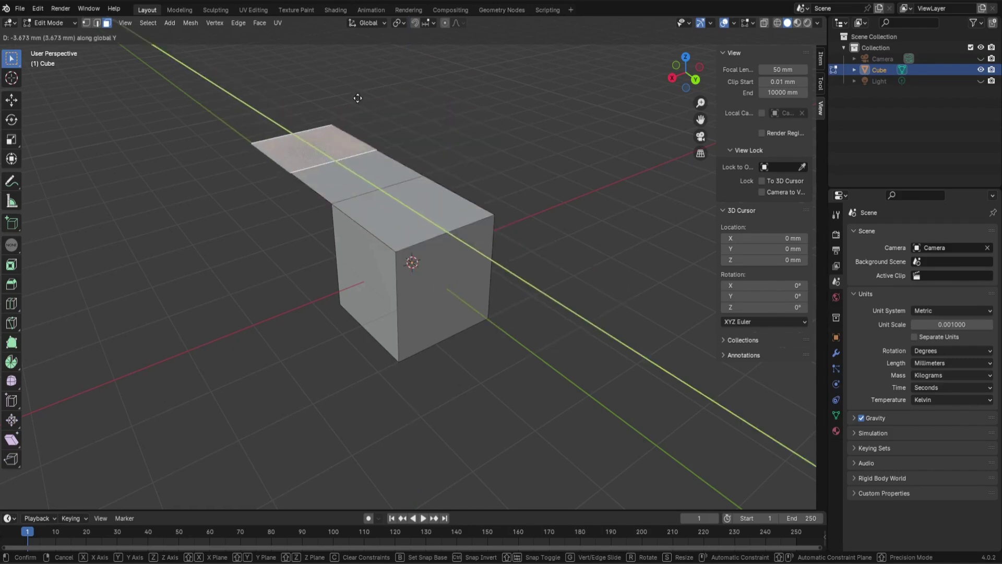
{"action": "key", "text": "x"}
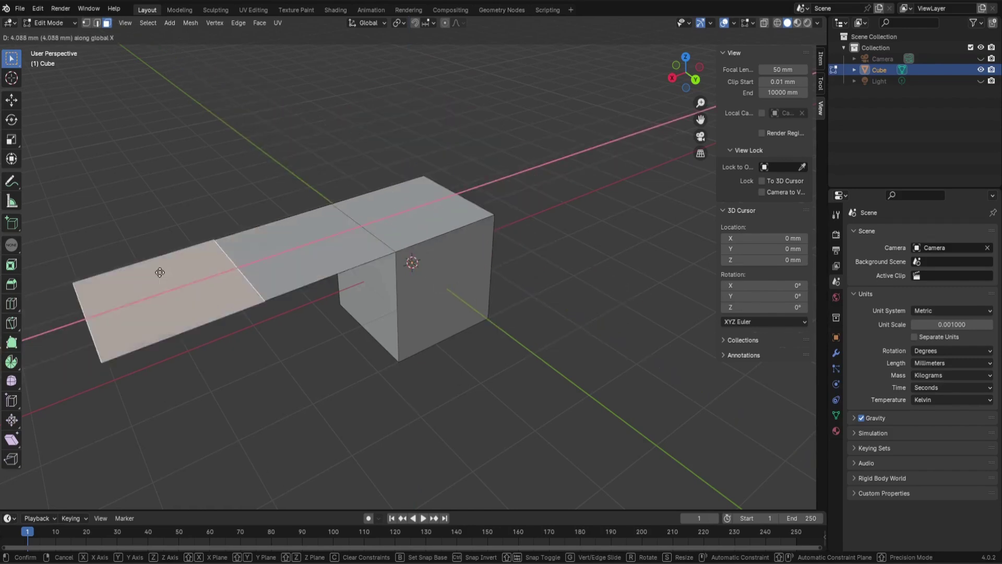
{"action": "key", "text": "z"}
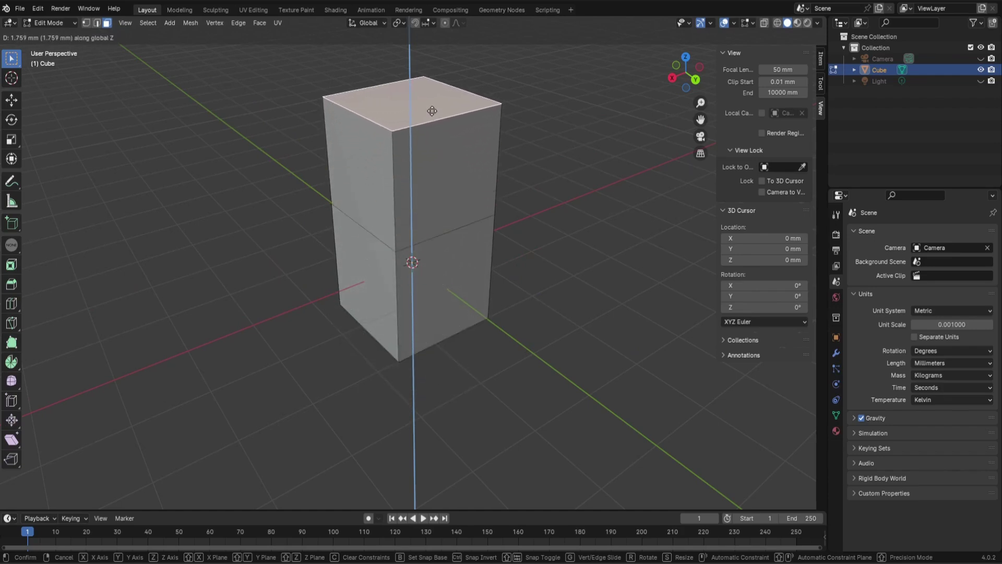
{"action": "left_click", "coordinate": [432, 110]}
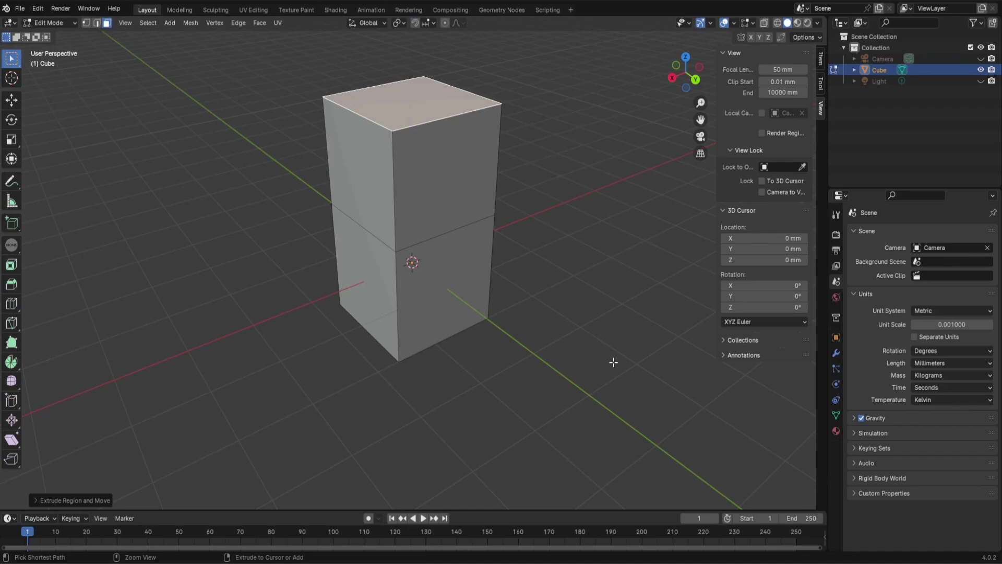
{"action": "key", "text": "ctrl+z"}
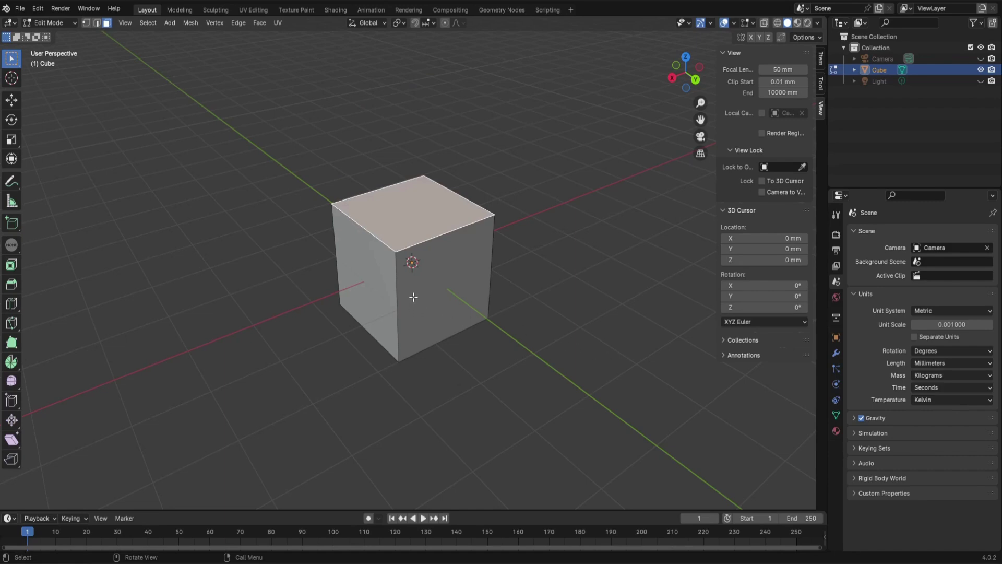
In edge selection, try beveling the top edge above the cube's right side face about 0.45 mm wide with 10 segments.
{"action": "left_click", "coordinate": [100, 23]}
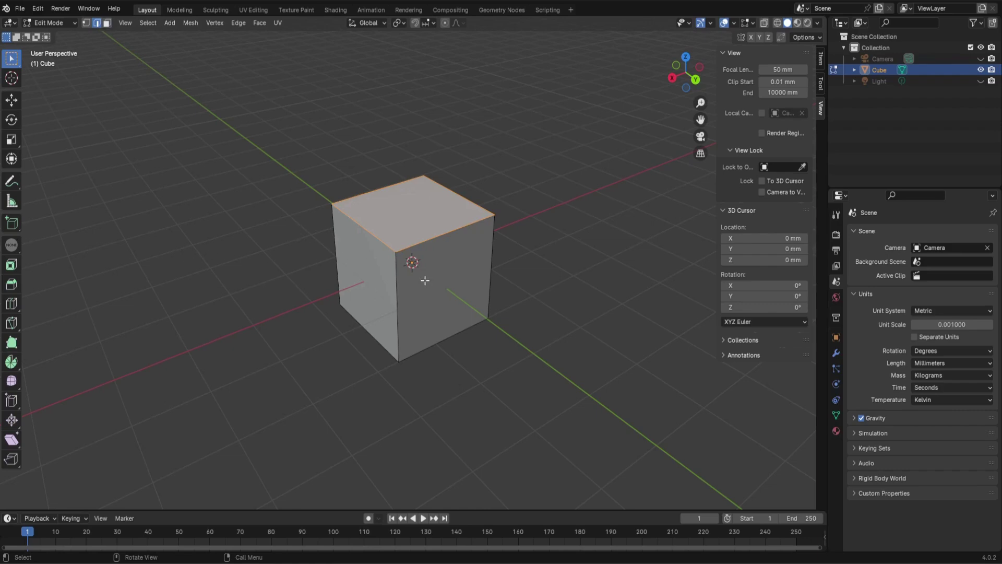
{"action": "scroll", "coordinate": [424, 278], "scroll_direction": "up", "scroll_amount": 8}
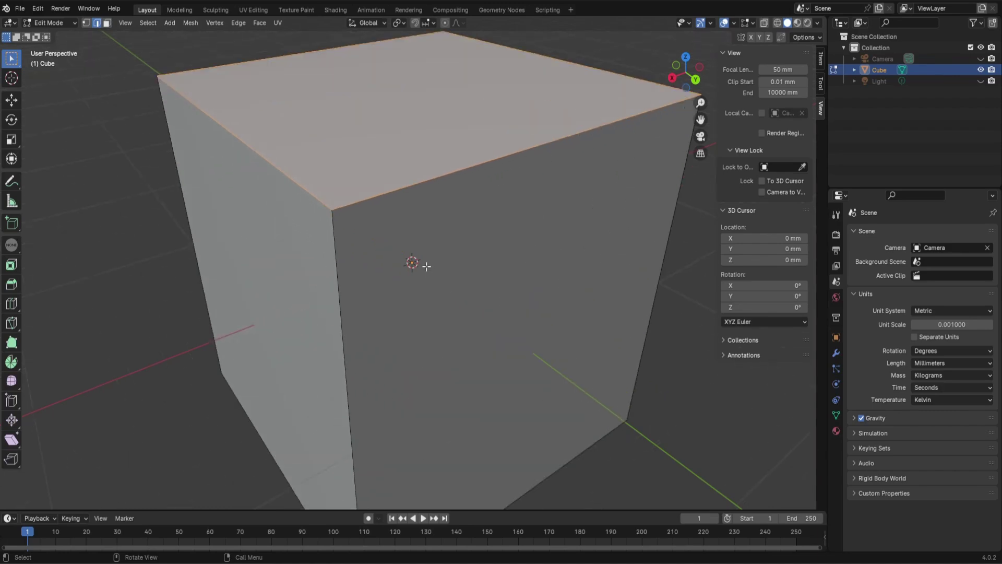
{"action": "left_click", "coordinate": [533, 148]}
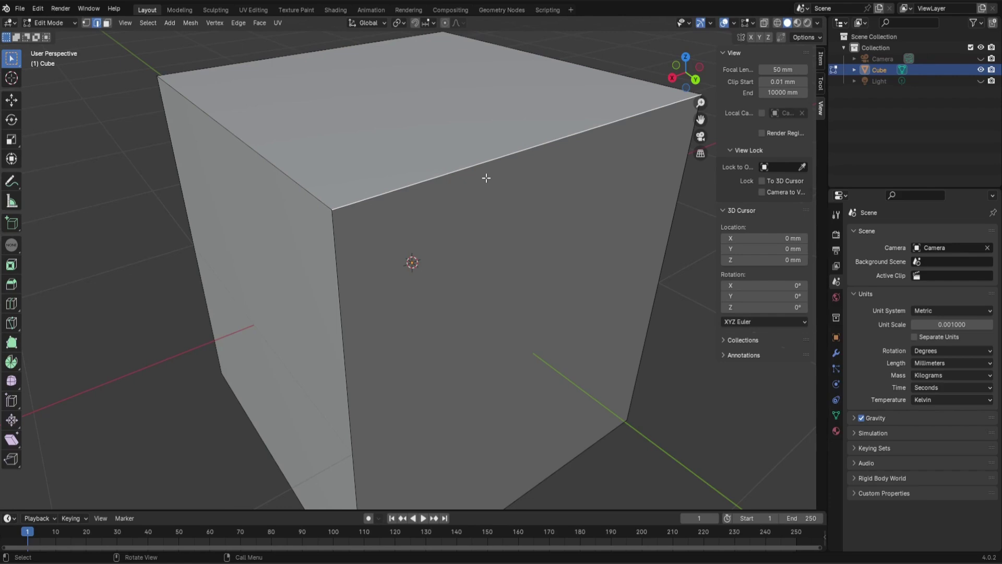
{"action": "key", "text": "ctrl+b"}
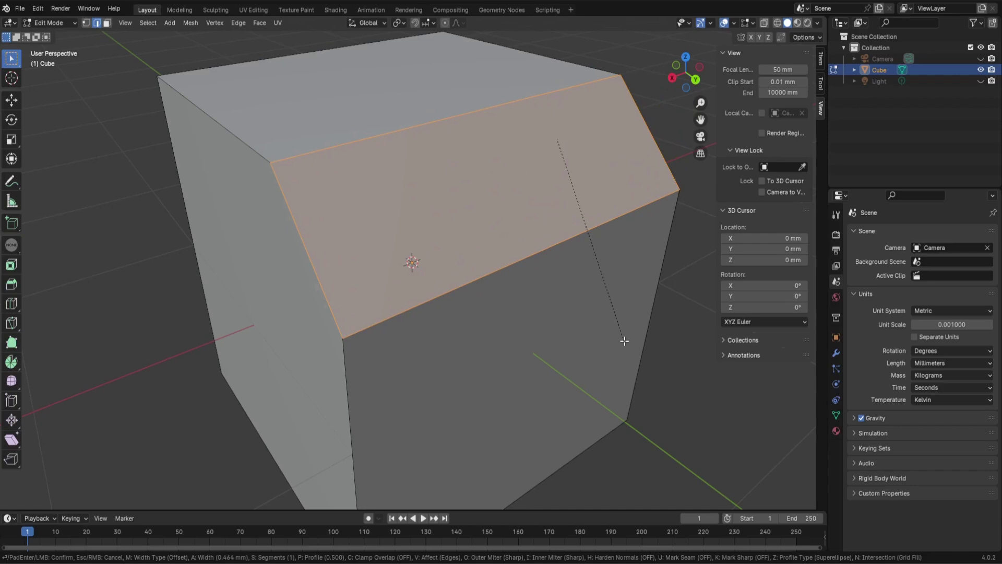
{"action": "scroll", "coordinate": [625, 341], "scroll_direction": "up", "scroll_amount": 2}
{"action": "scroll", "coordinate": [625, 341], "scroll_direction": "up", "scroll_amount": 6}
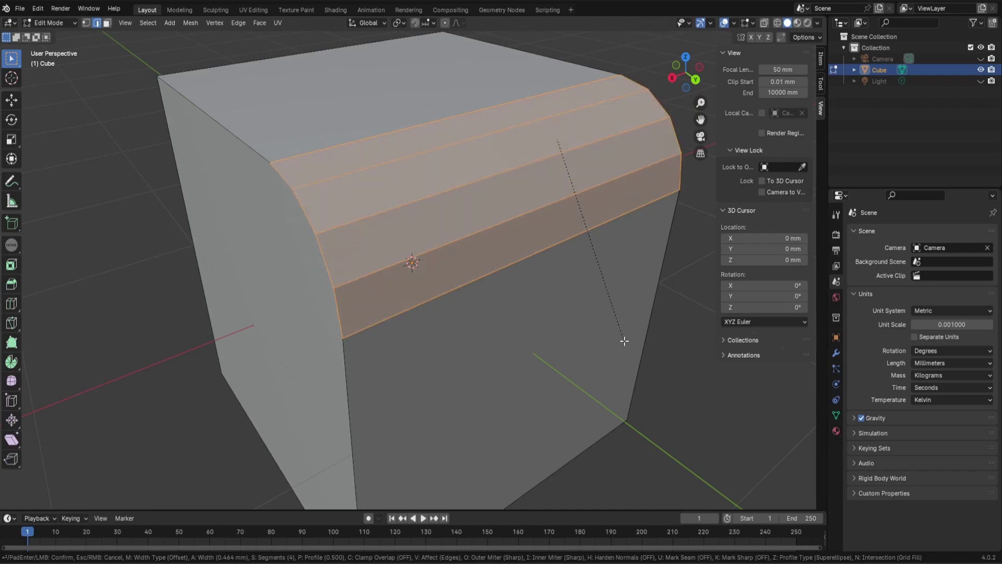
{"action": "scroll", "coordinate": [625, 341], "scroll_direction": "up", "scroll_amount": 1}
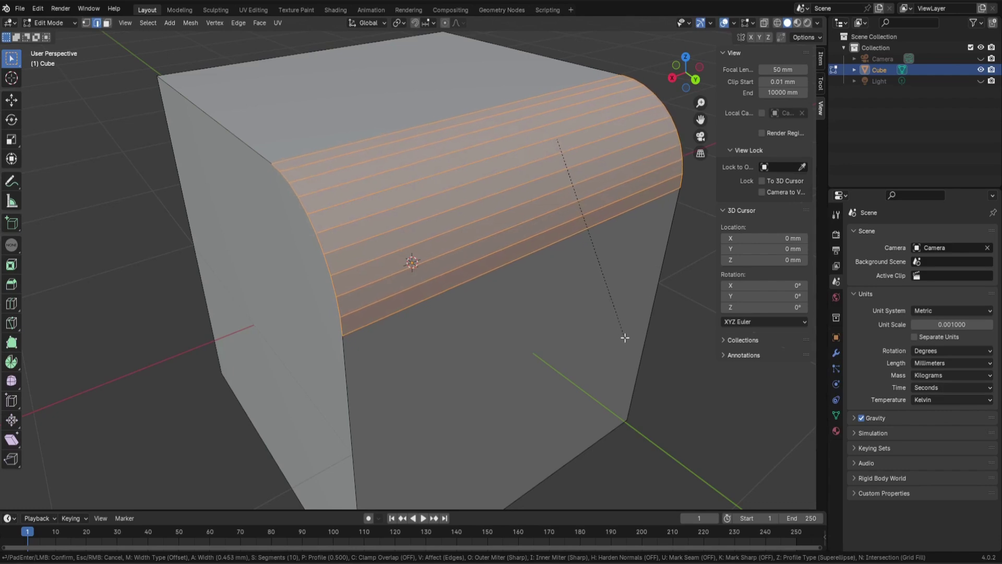
Try fewer bevel segments, then widen the bevel to about 1.19 mm with 12 segments, and cancel it.
{"action": "scroll", "coordinate": [625, 338], "scroll_direction": "down", "scroll_amount": 7}
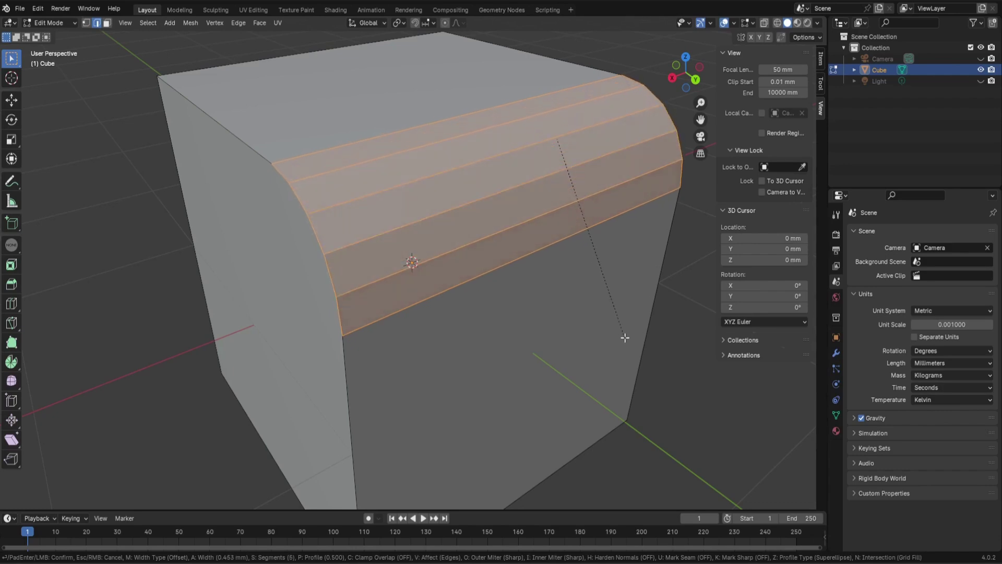
{"action": "scroll", "coordinate": [625, 338], "scroll_direction": "down", "scroll_amount": 2}
{"action": "scroll", "coordinate": [625, 338], "scroll_direction": "up", "scroll_amount": 8}
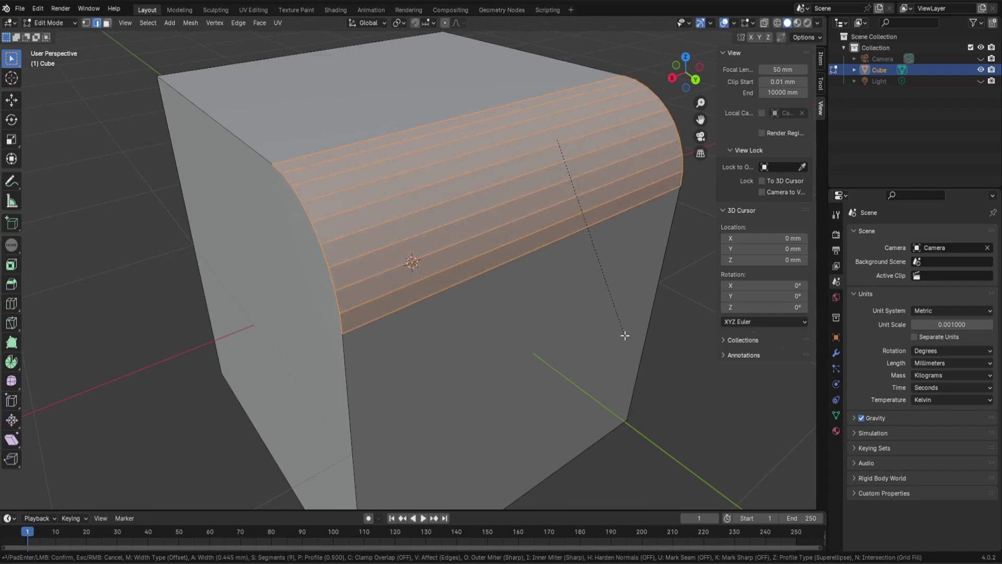
{"action": "scroll", "coordinate": [626, 340], "scroll_direction": "down", "scroll_amount": 1}
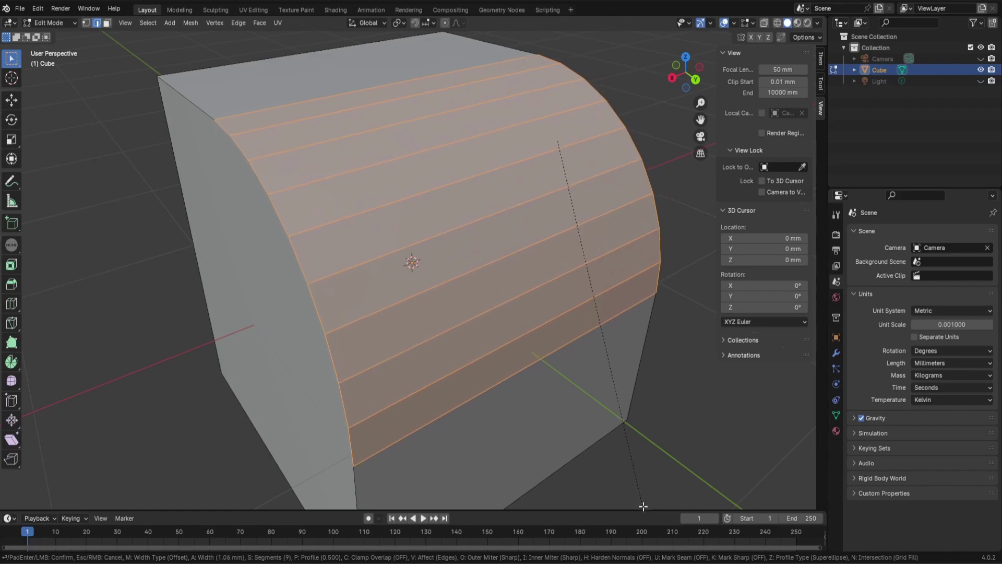
{"action": "scroll", "coordinate": [644, 24], "scroll_direction": "up", "scroll_amount": 3}
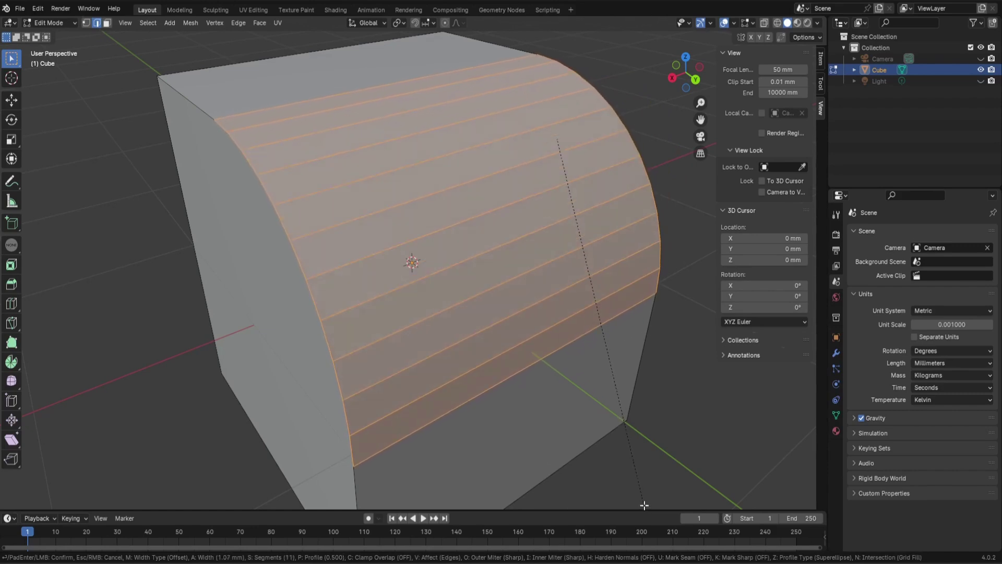
{"action": "scroll", "coordinate": [657, 62], "scroll_direction": "up", "scroll_amount": 1}
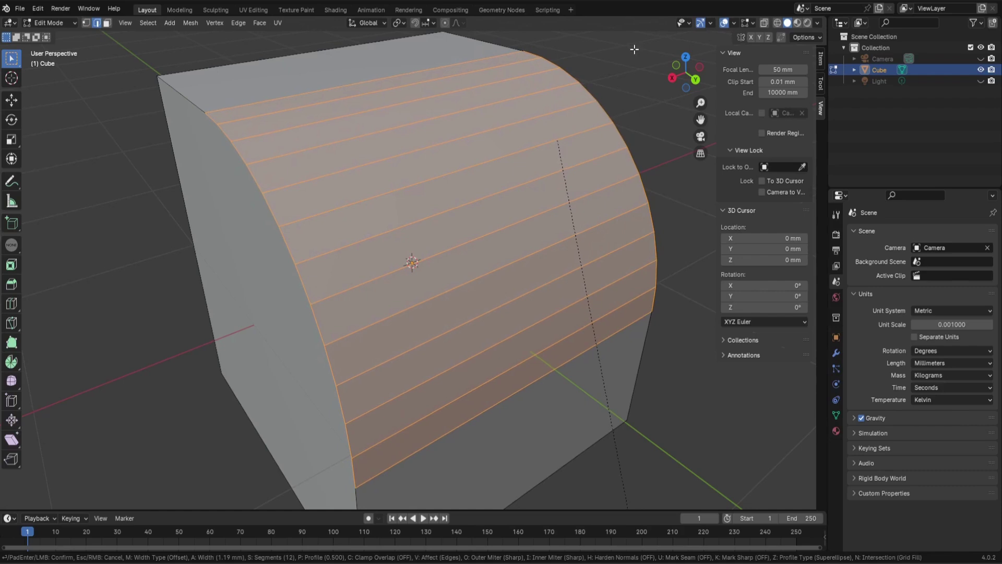
{"action": "key", "text": "Escape"}
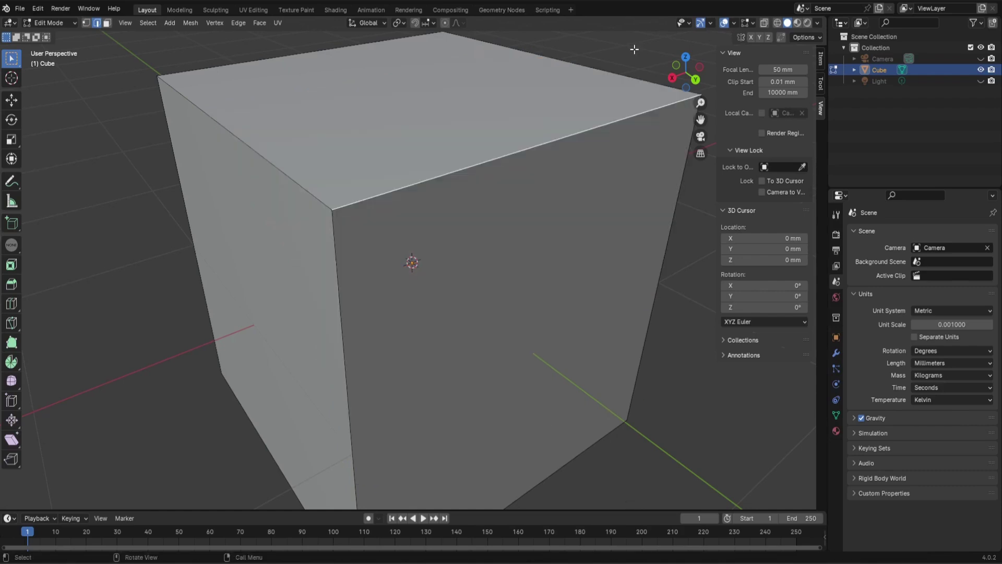